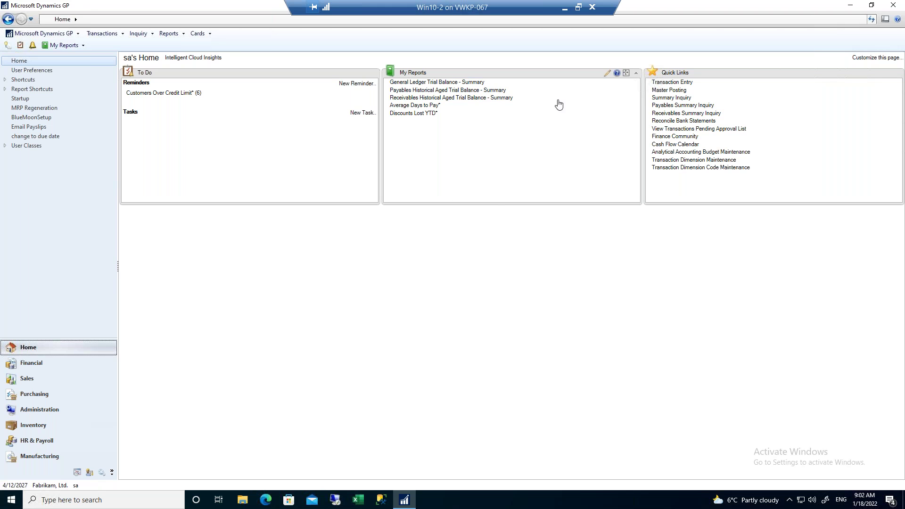
{"action": "left_click", "coordinate": [873, 64]}
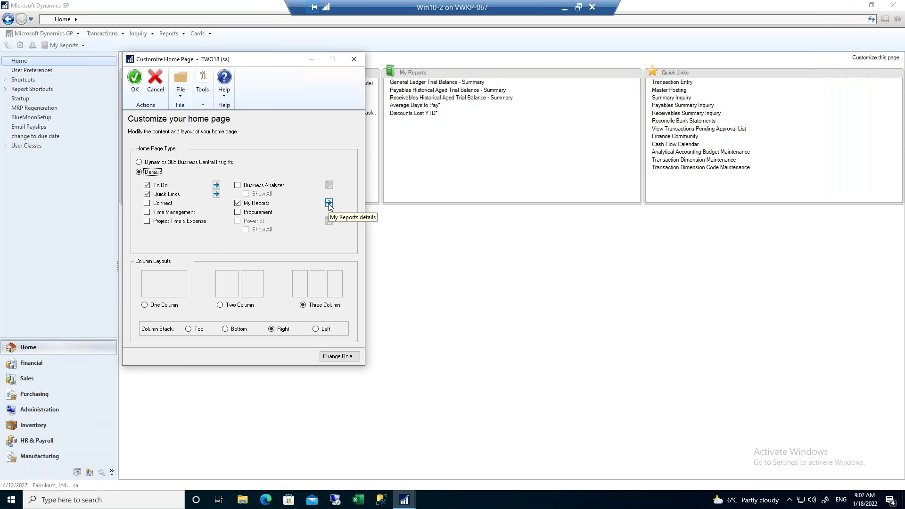
{"action": "left_click", "coordinate": [329, 202]}
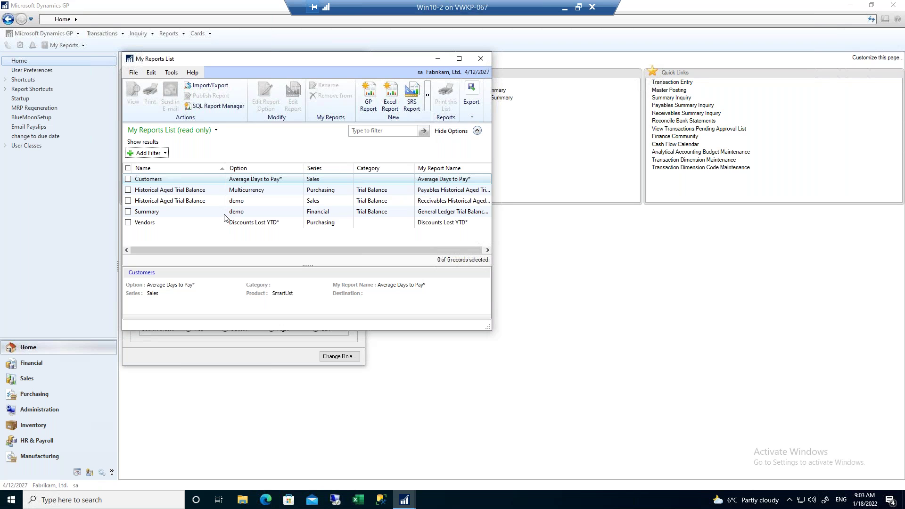
{"action": "left_click", "coordinate": [480, 58]}
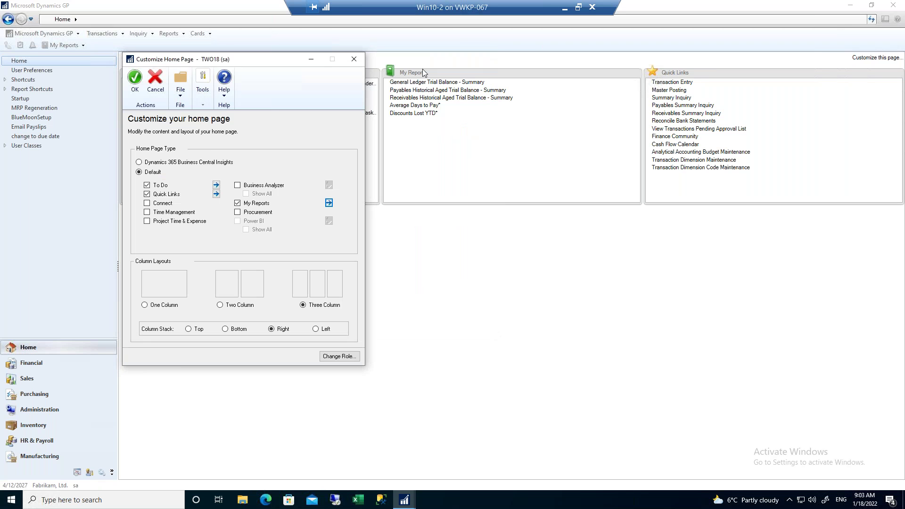
{"action": "left_click", "coordinate": [355, 62]}
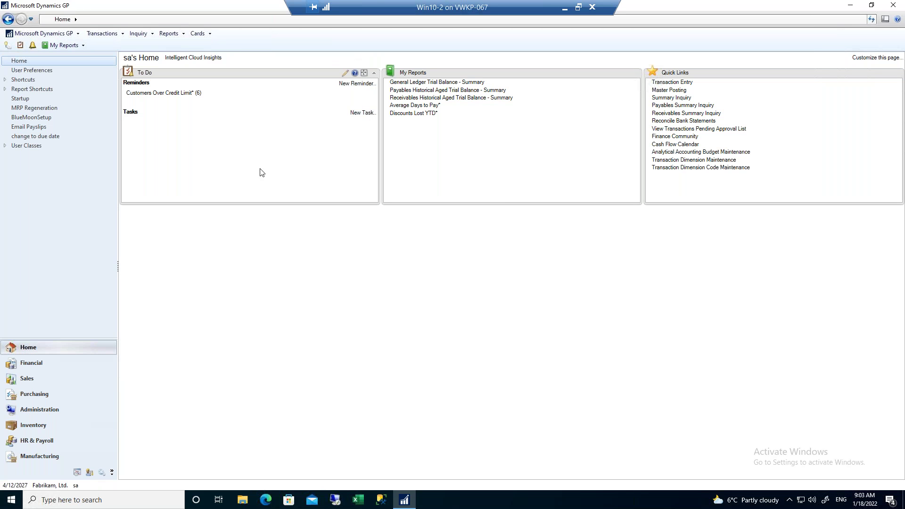
Browse the Financial reports, then open the Sales area page with its reports panel maximized.
{"action": "left_click", "coordinate": [30, 362]}
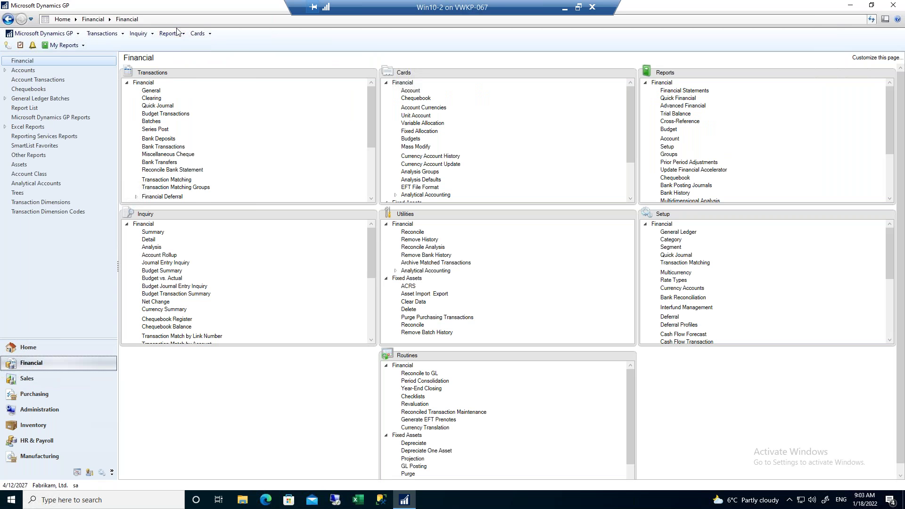
{"action": "left_click", "coordinate": [176, 31]}
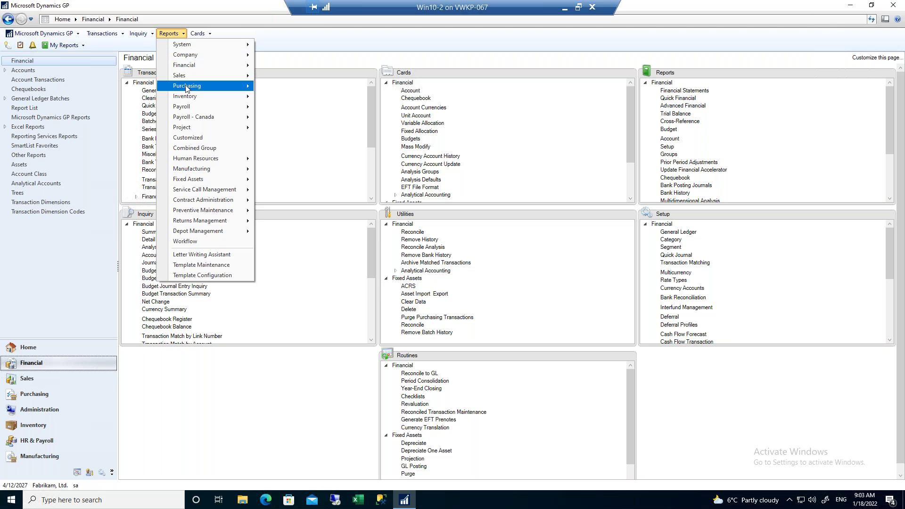
{"action": "mouse_move", "coordinate": [191, 78]}
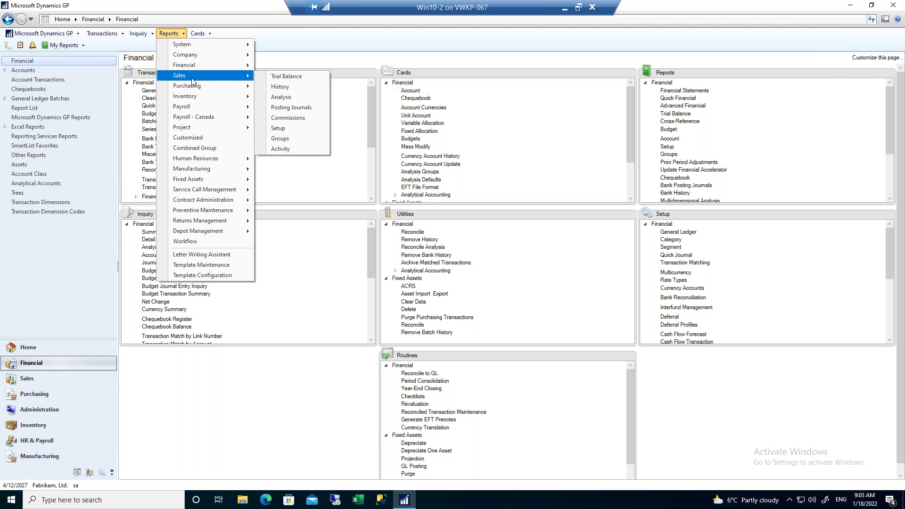
{"action": "left_click", "coordinate": [751, 77]}
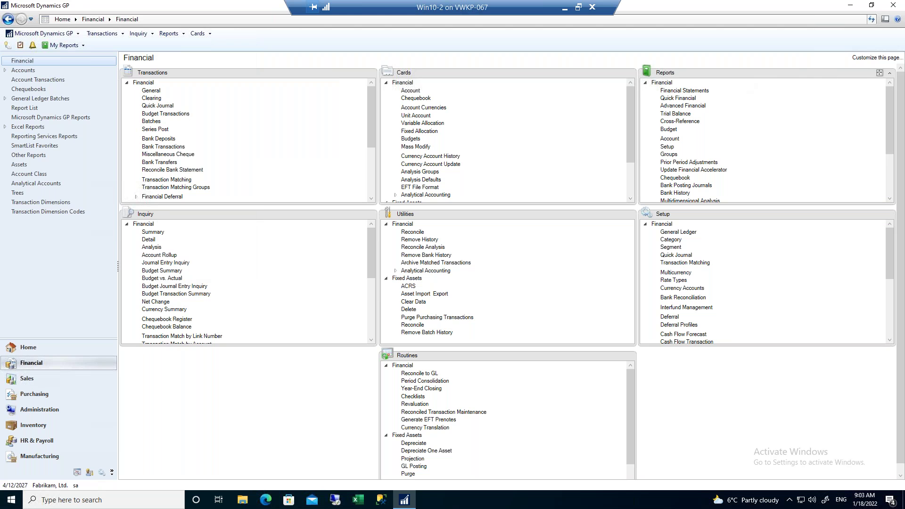
{"action": "left_click", "coordinate": [879, 74]}
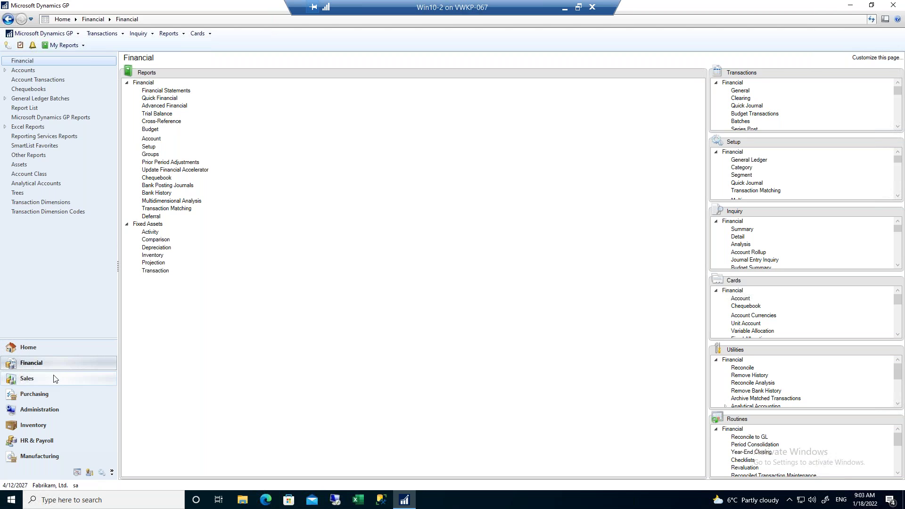
{"action": "left_click", "coordinate": [21, 382]}
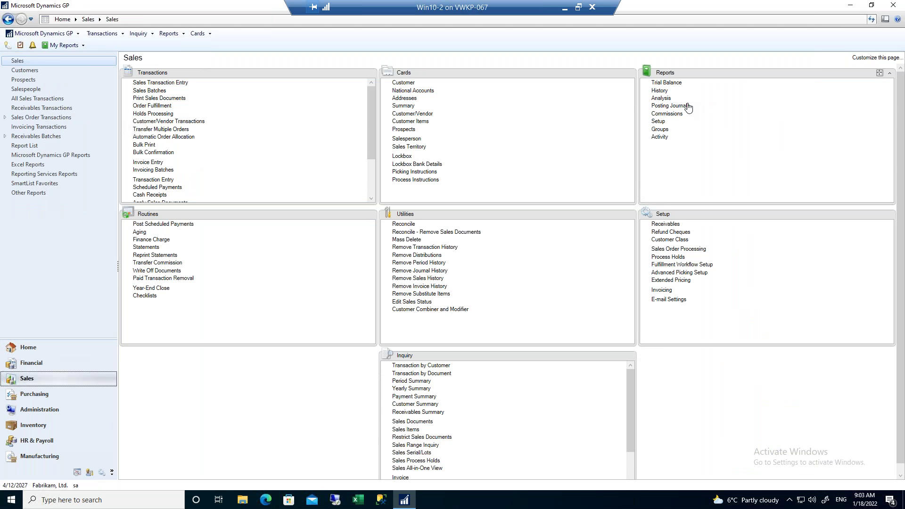
{"action": "left_click", "coordinate": [880, 73]}
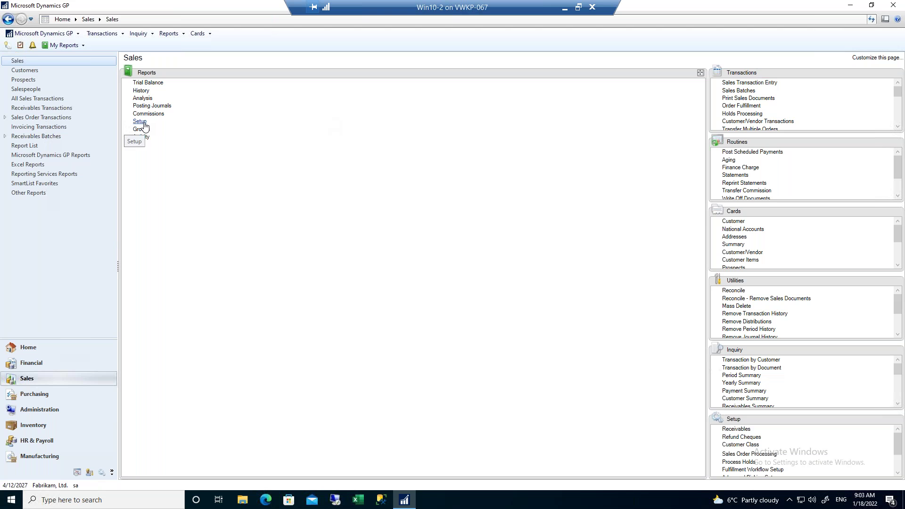
Open the receivables Trial Balance reports and select Historical Aged Trial Balance with the demo option.
{"action": "left_click", "coordinate": [148, 83]}
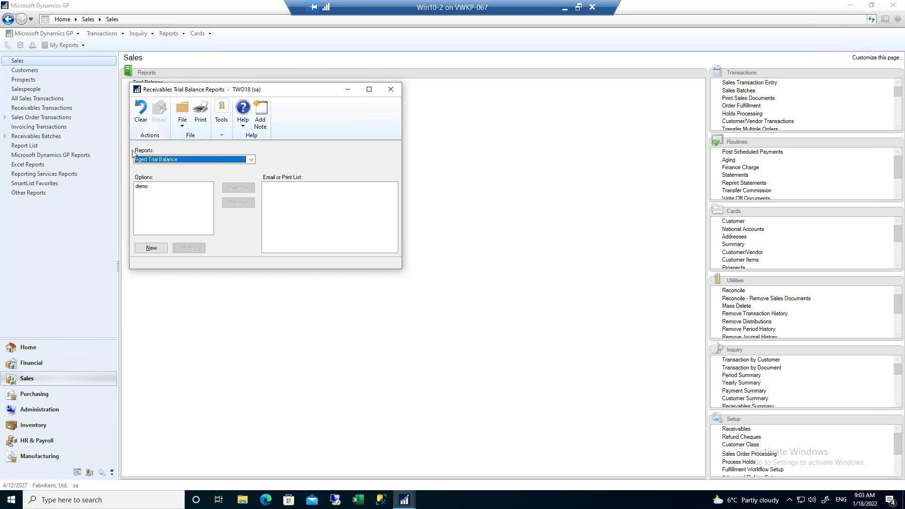
{"action": "left_click", "coordinate": [168, 161]}
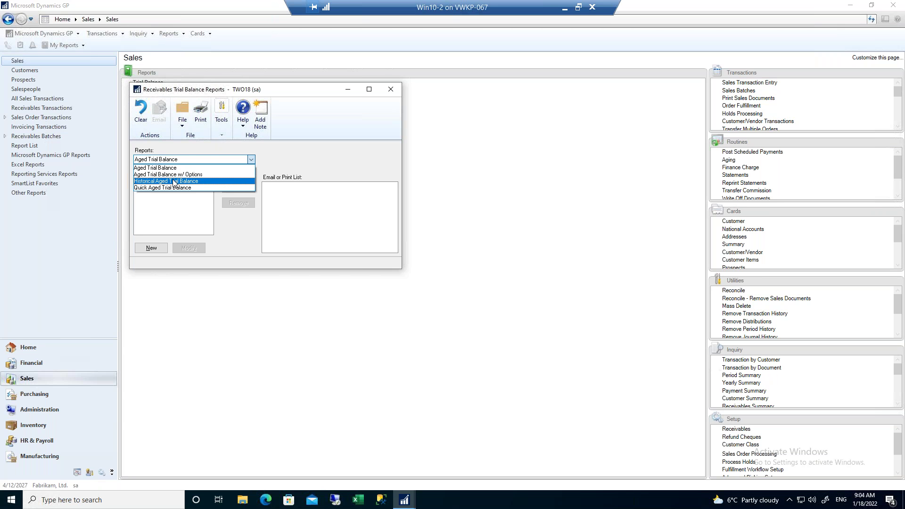
{"action": "left_click", "coordinate": [174, 182]}
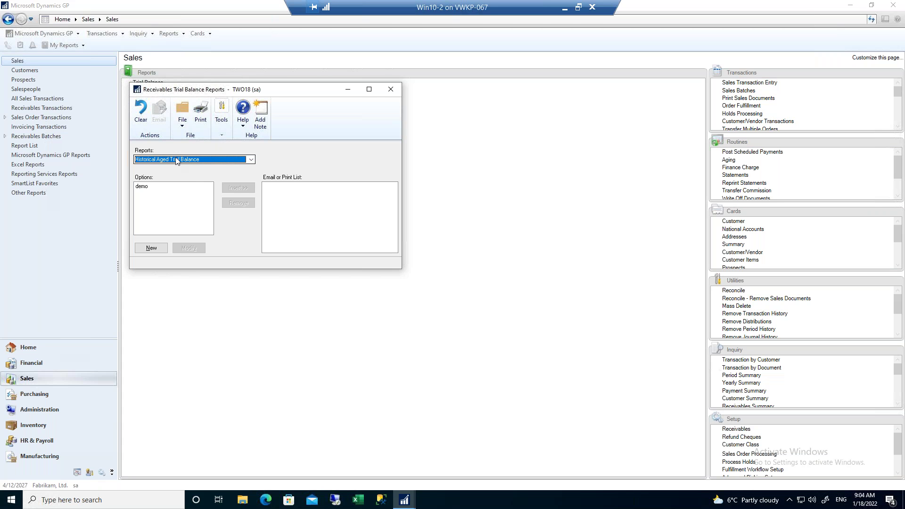
{"action": "left_click", "coordinate": [144, 188]}
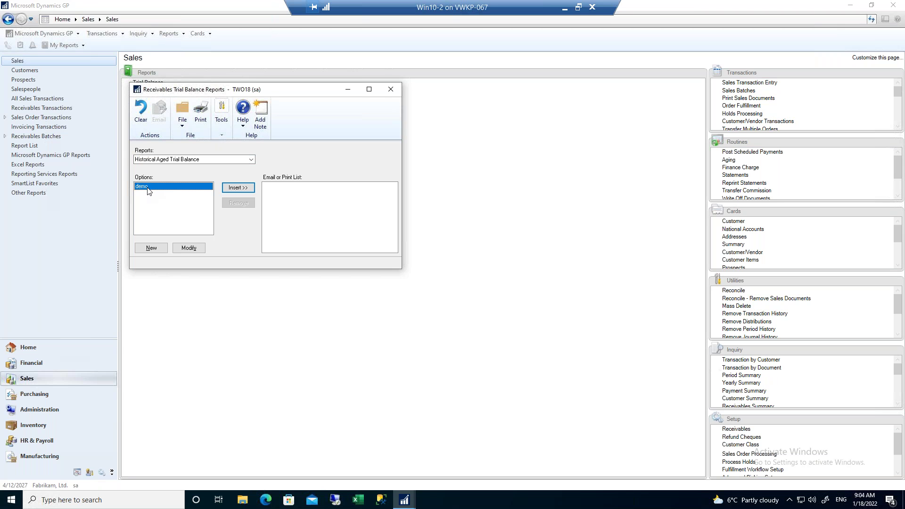
Start a new Historical Aged Trial Balance report option named TEST.
{"action": "left_click", "coordinate": [151, 250]}
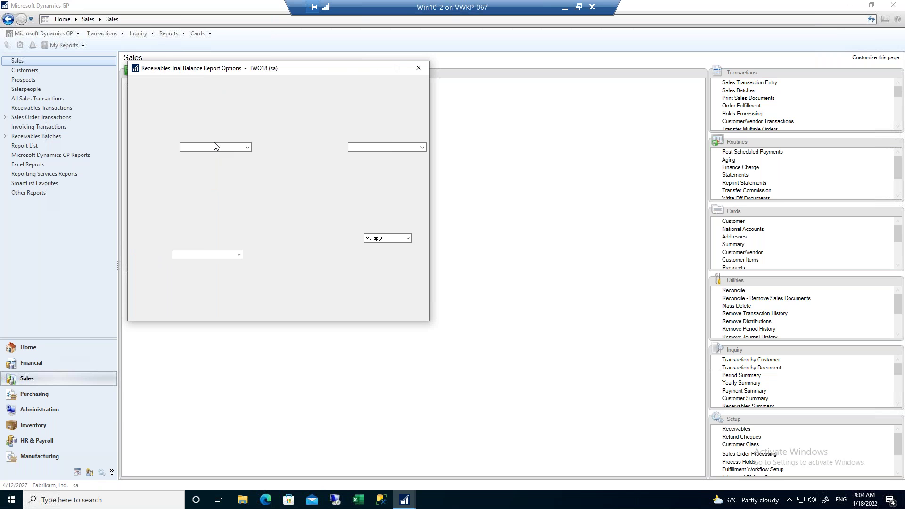
{"action": "type", "text": "TEST"}
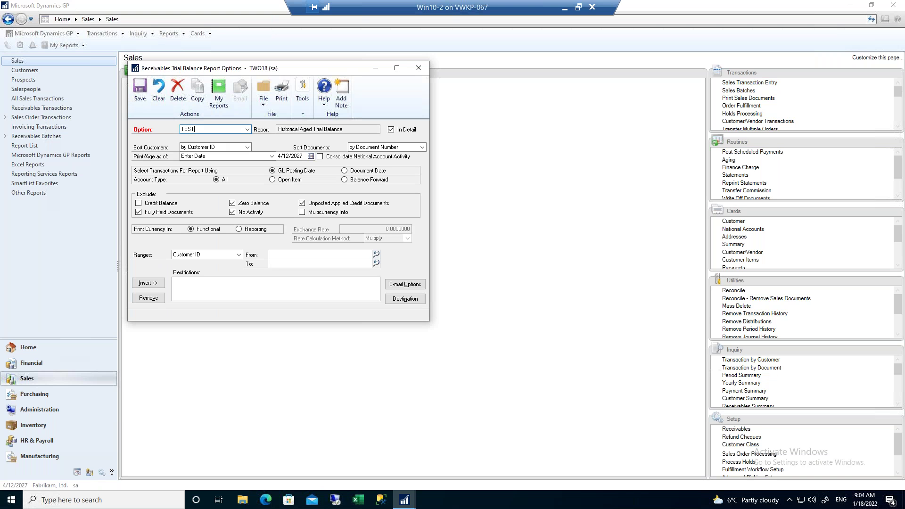
{"action": "key", "text": "Tab"}
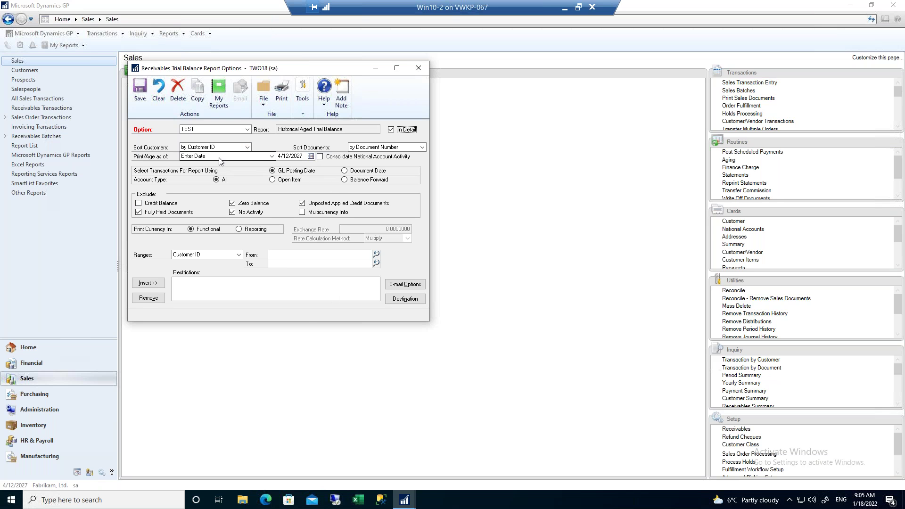
Set Print/Age as of to Current Date, then review the other aging date choices.
{"action": "left_click", "coordinate": [272, 157]}
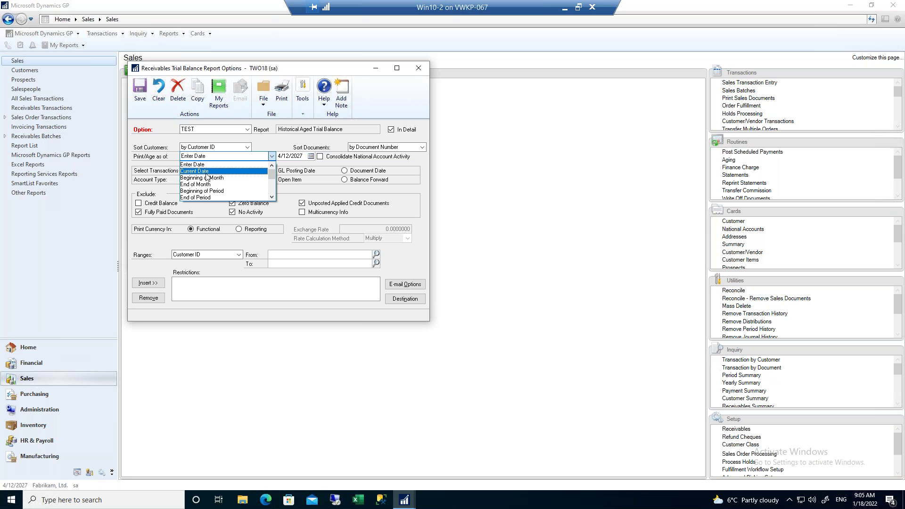
{"action": "left_click", "coordinate": [206, 171]}
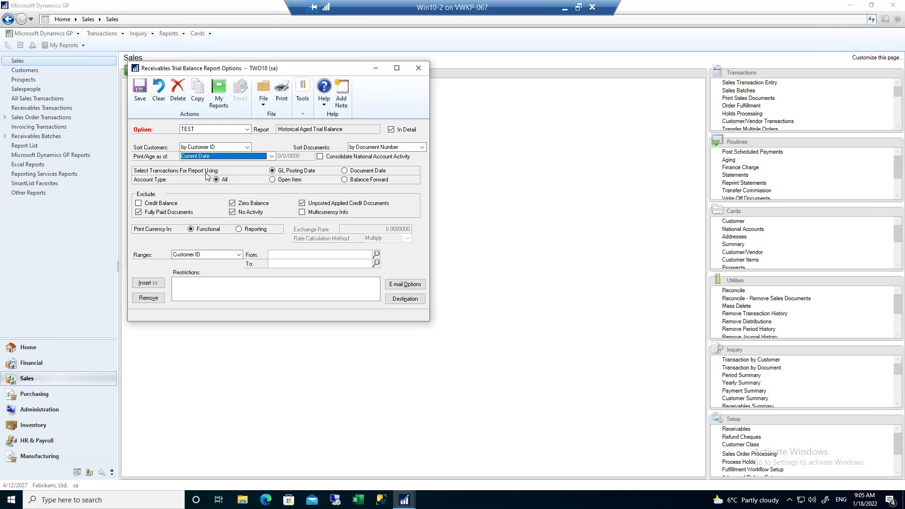
{"action": "left_click", "coordinate": [272, 156]}
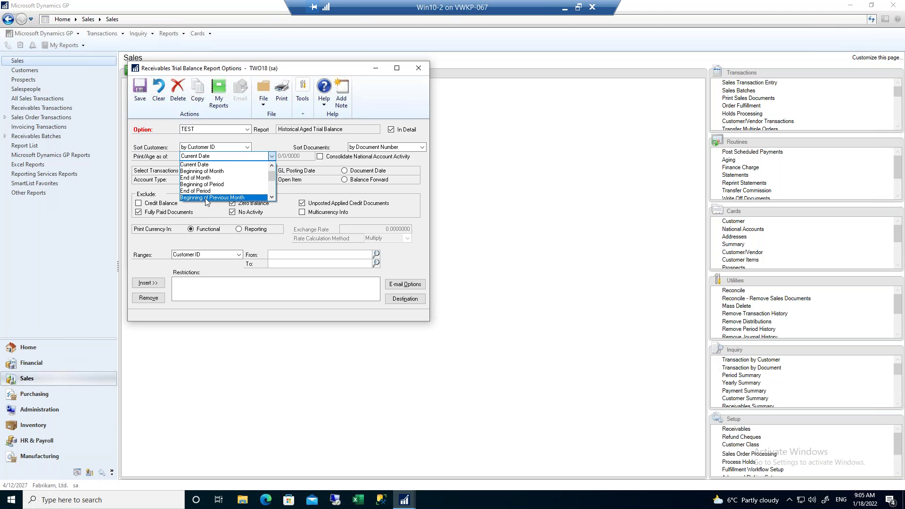
{"action": "scroll", "coordinate": [205, 196], "scroll_direction": "down", "scroll_amount": 2}
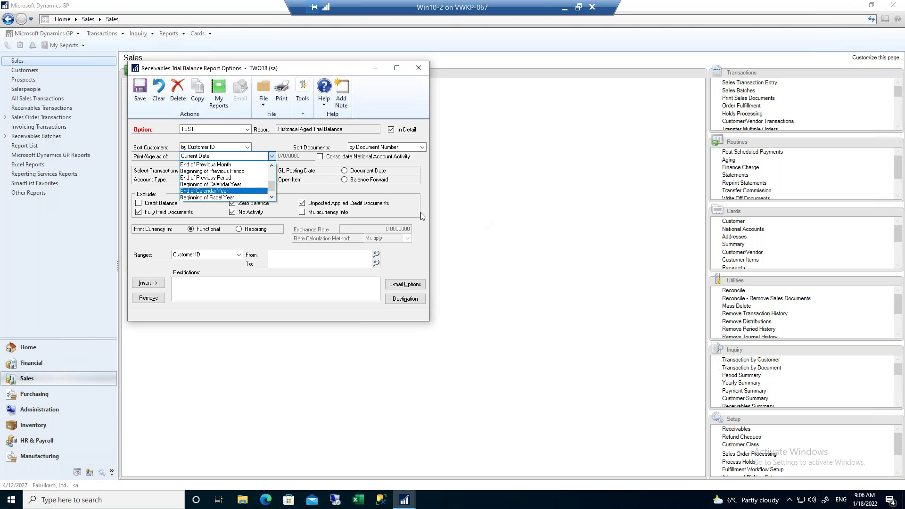
Switch aging to End of Previous Period, keeping transactions selected by GL Posting Date.
{"action": "left_click", "coordinate": [226, 178]}
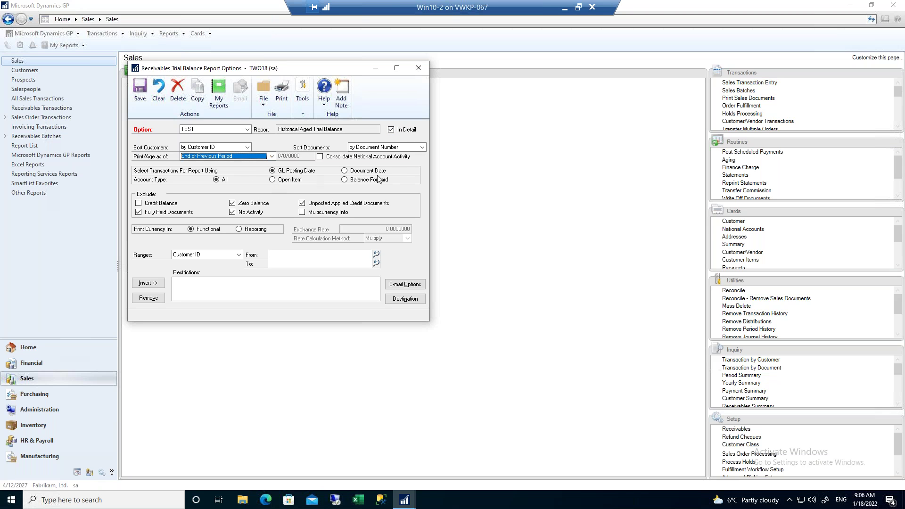
{"action": "left_click", "coordinate": [345, 172]}
{"action": "left_click", "coordinate": [273, 172]}
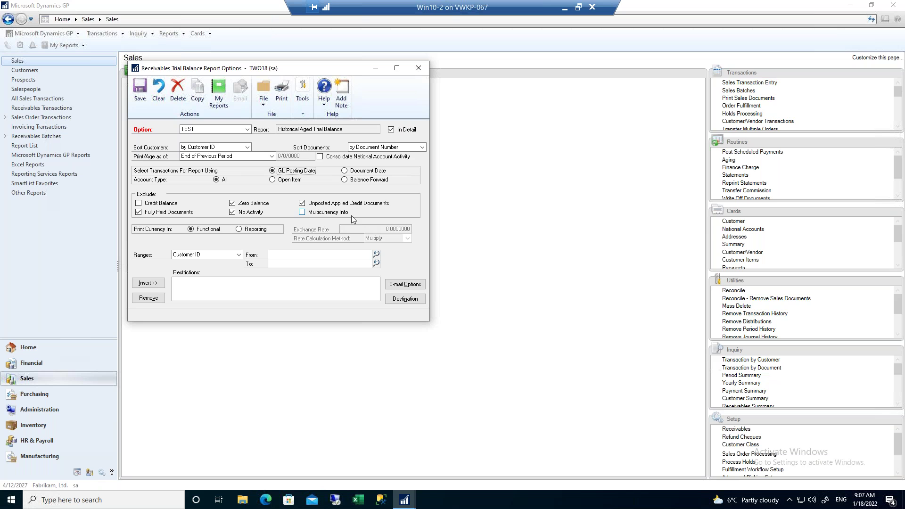
Choose Date as the report restriction range type.
{"action": "left_click", "coordinate": [238, 255]}
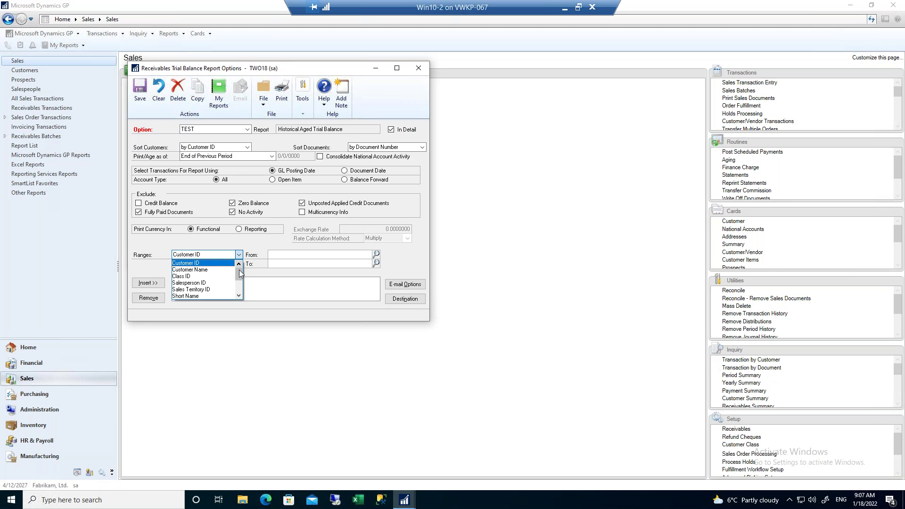
{"action": "left_click_drag", "start_coordinate": [240, 274], "coordinate": [242, 296]}
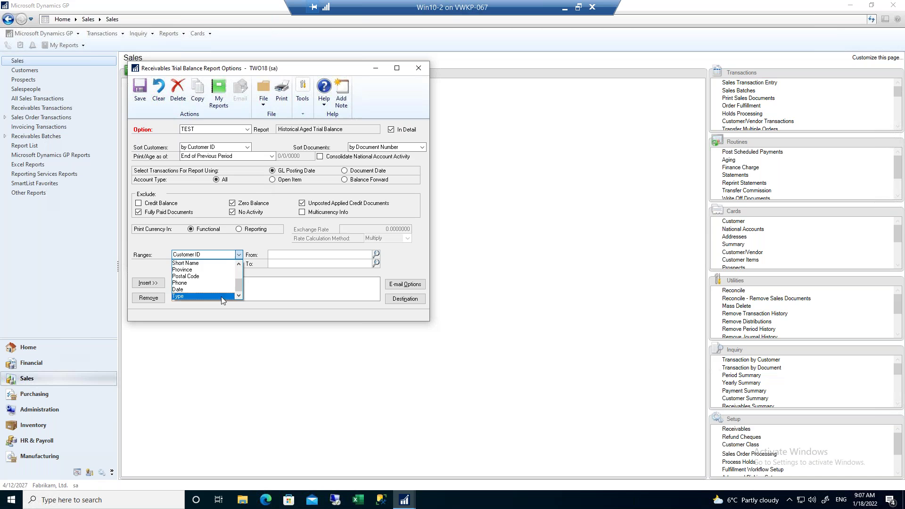
{"action": "left_click", "coordinate": [188, 290]}
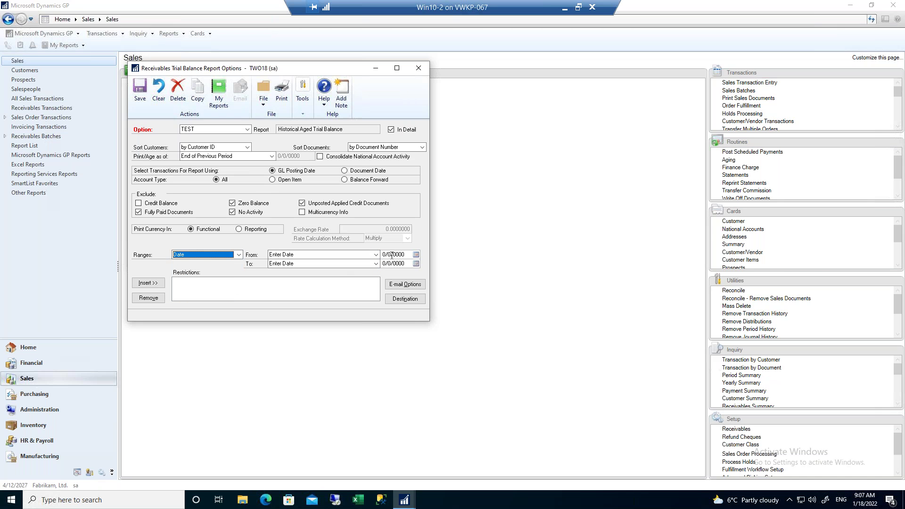
Set the Date range to end at End of Previous Period and insert the restriction.
{"action": "left_click", "coordinate": [297, 255]}
{"action": "left_click", "coordinate": [295, 259]}
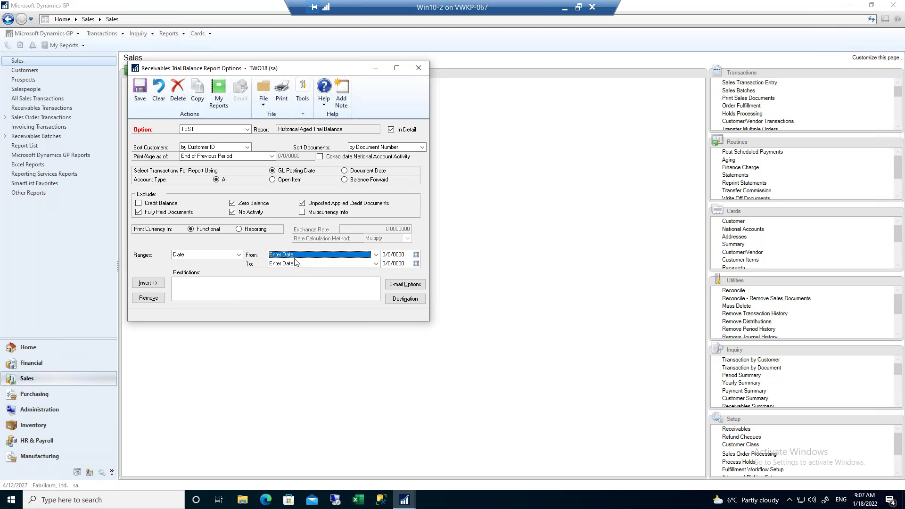
{"action": "left_click", "coordinate": [301, 266]}
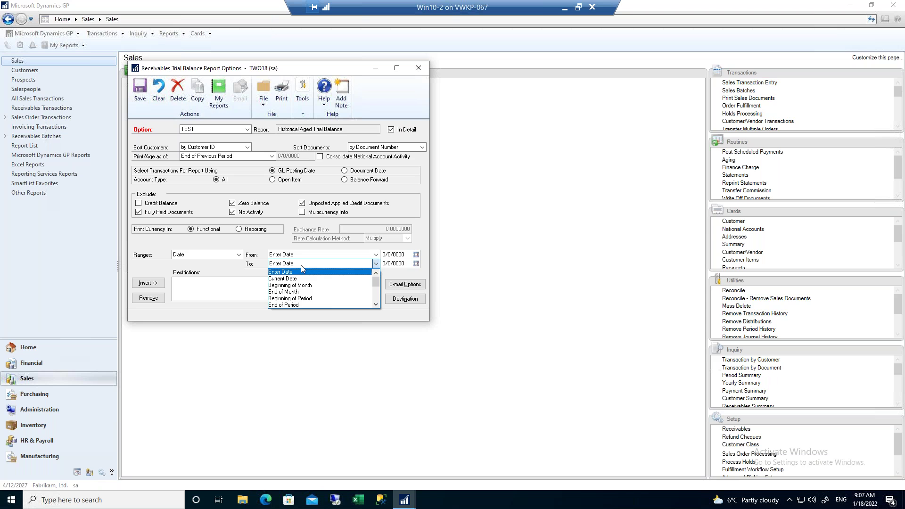
{"action": "left_click", "coordinate": [376, 305]}
{"action": "left_click", "coordinate": [376, 306]}
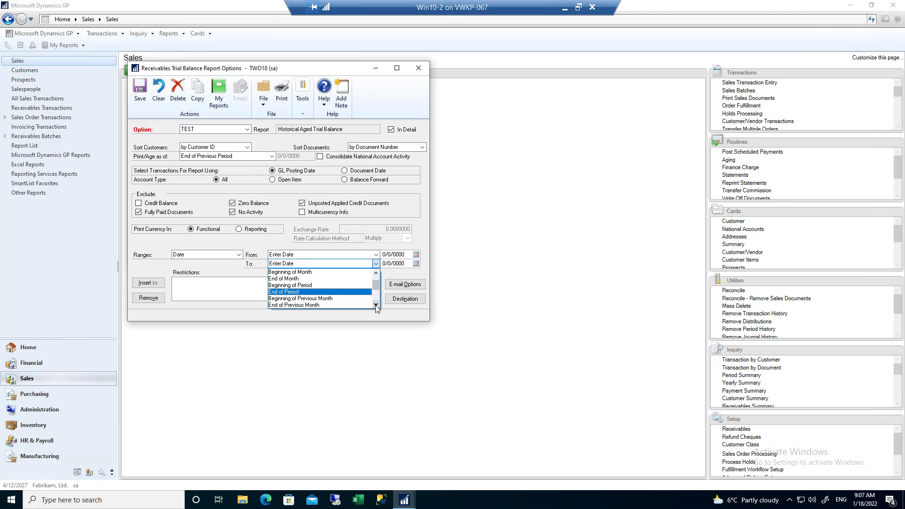
{"action": "left_click", "coordinate": [376, 306]}
{"action": "left_click", "coordinate": [375, 306]}
{"action": "left_click", "coordinate": [375, 305]}
{"action": "left_click", "coordinate": [291, 303]}
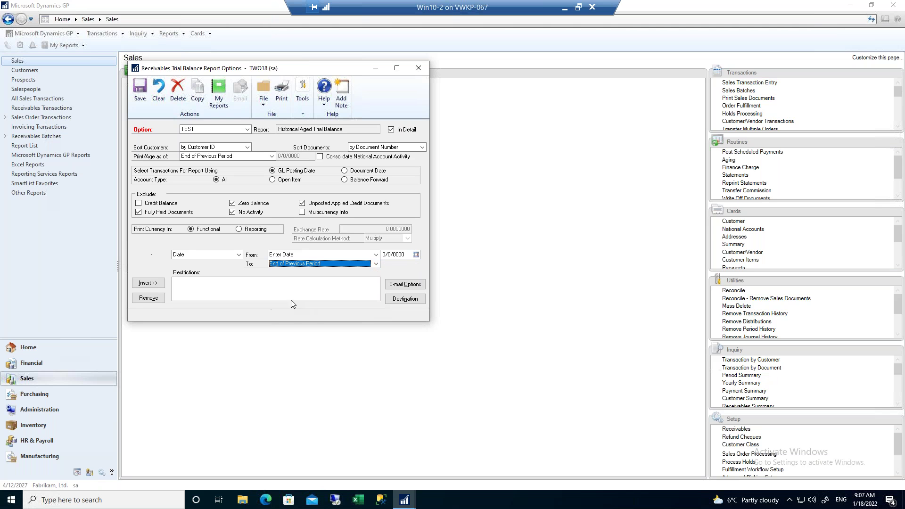
{"action": "left_click", "coordinate": [149, 284]}
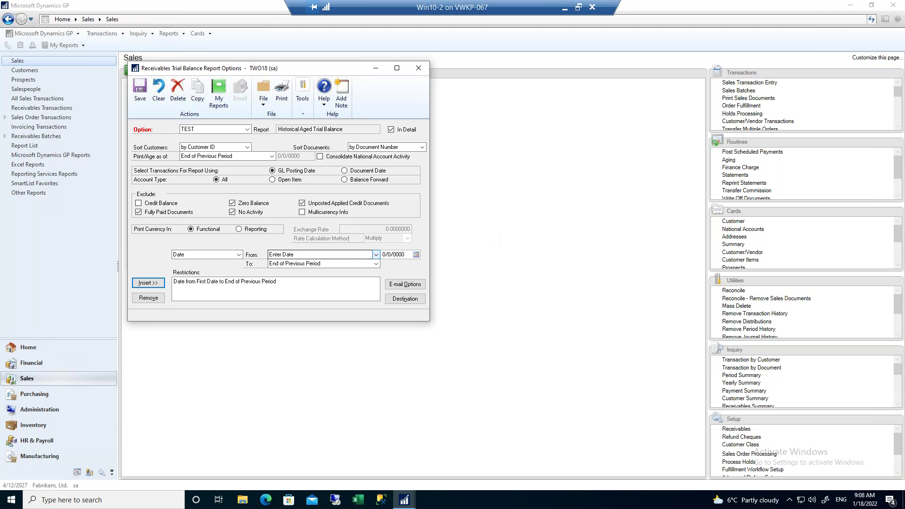
Send the TEST report to Screen only, with Printer and Ask Each Time unchecked.
{"action": "left_click", "coordinate": [408, 301]}
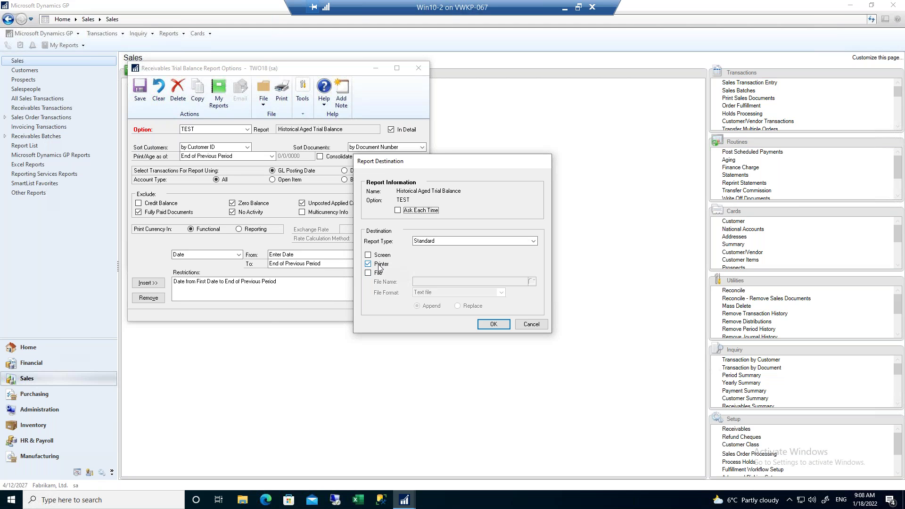
{"action": "left_click", "coordinate": [368, 255]}
{"action": "left_click", "coordinate": [372, 264]}
{"action": "left_click", "coordinate": [398, 211]}
{"action": "left_click", "coordinate": [398, 211]}
Confirm the Screen destination and print the TEST report to screen.
{"action": "left_click", "coordinate": [498, 326]}
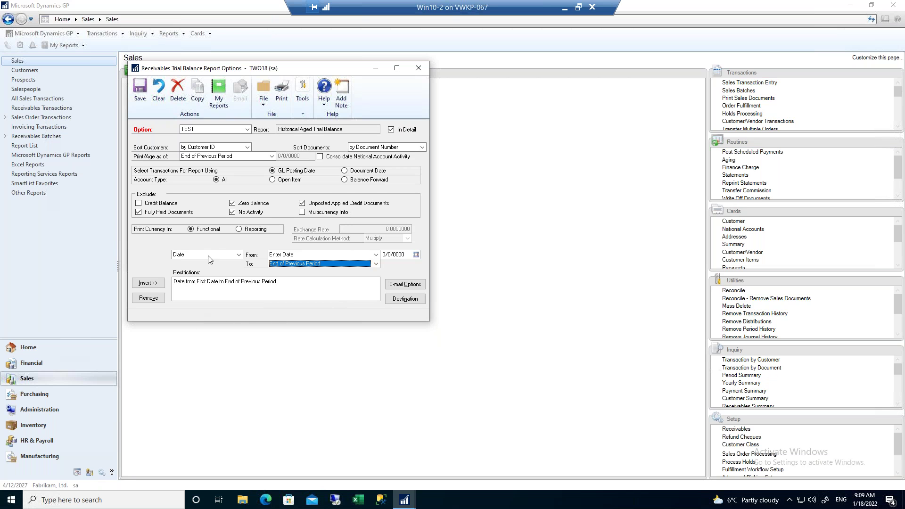
{"action": "left_click", "coordinate": [280, 95]}
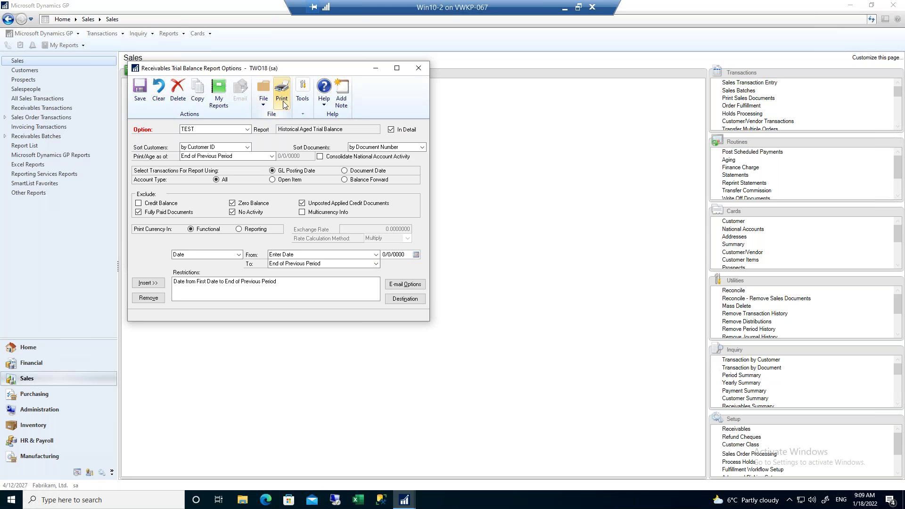
{"action": "left_click", "coordinate": [282, 101]}
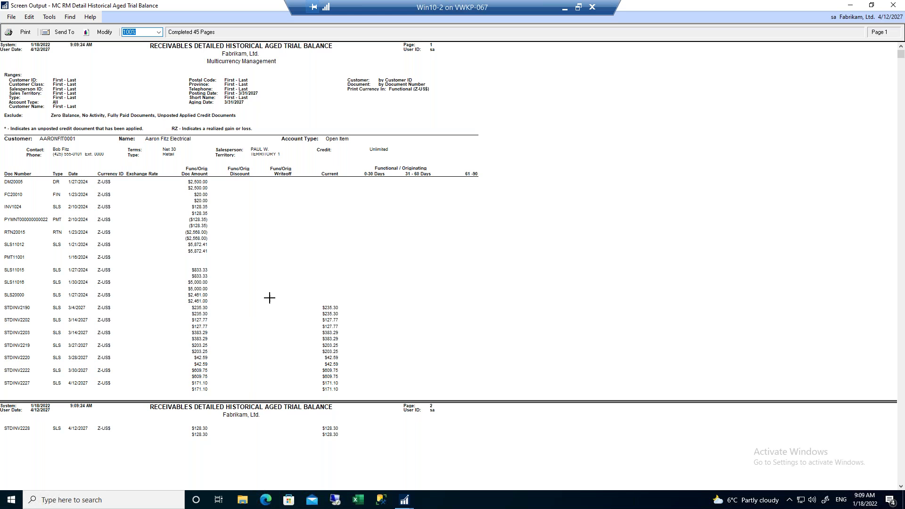
{"action": "scroll", "coordinate": [272, 194], "scroll_direction": "down", "scroll_amount": 5}
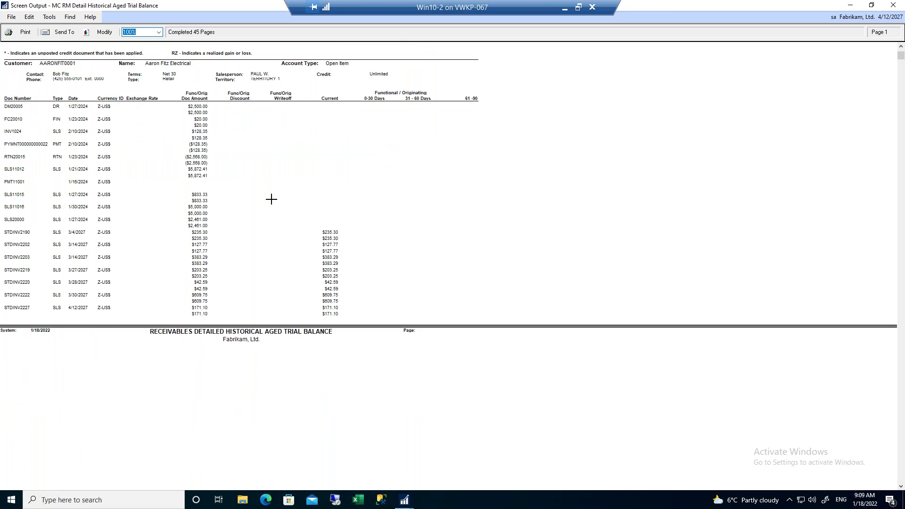
{"action": "scroll", "coordinate": [273, 195], "scroll_direction": "up", "scroll_amount": 2}
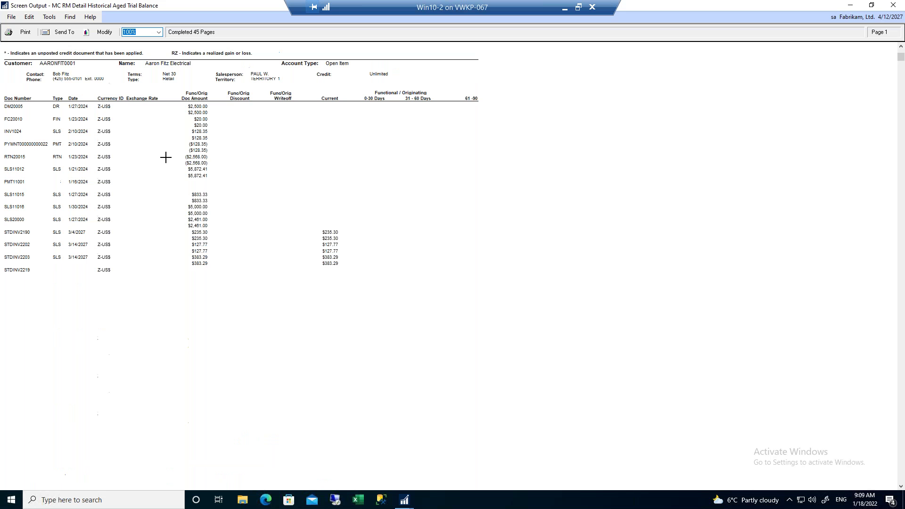
{"action": "left_click", "coordinate": [26, 33]}
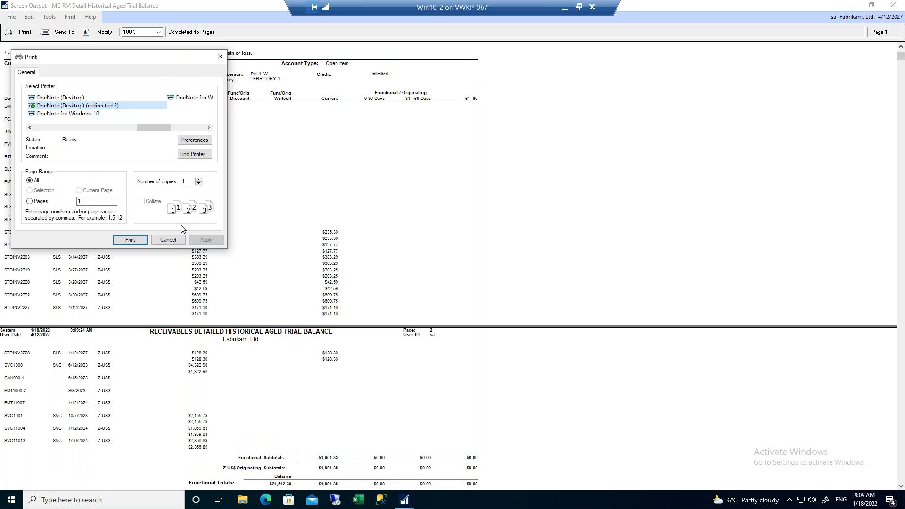
{"action": "left_click", "coordinate": [169, 240]}
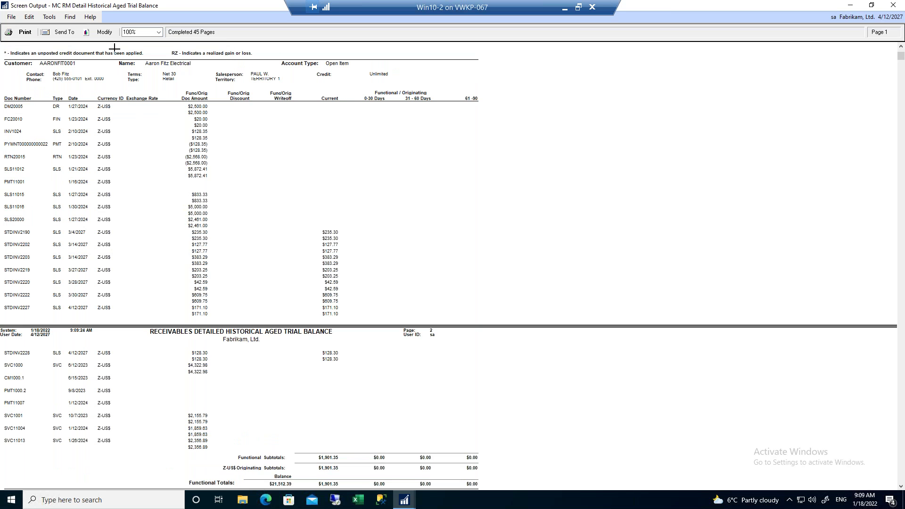
Check the Send To options, scroll the detailed report, then close its Screen Output window.
{"action": "left_click", "coordinate": [71, 36]}
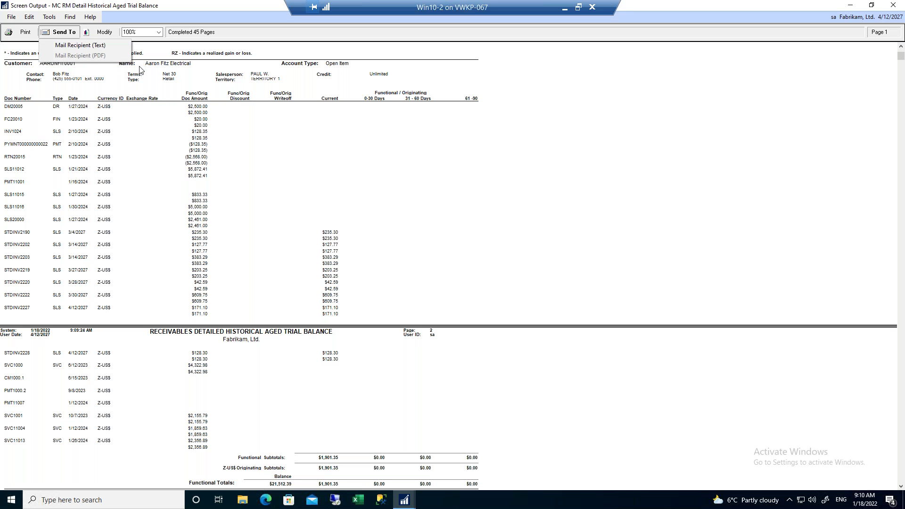
{"action": "left_click", "coordinate": [282, 146]}
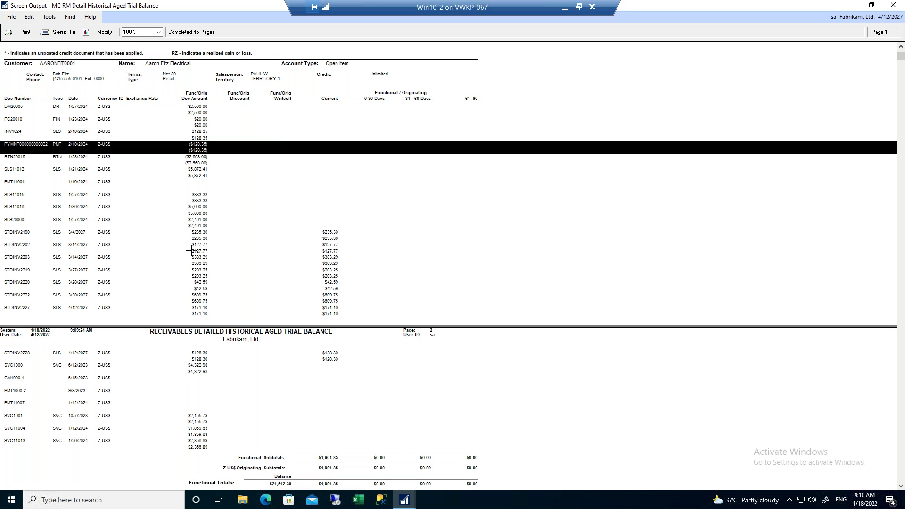
{"action": "scroll", "coordinate": [191, 248], "scroll_direction": "down", "scroll_amount": 1}
{"action": "scroll", "coordinate": [192, 249], "scroll_direction": "down", "scroll_amount": 3}
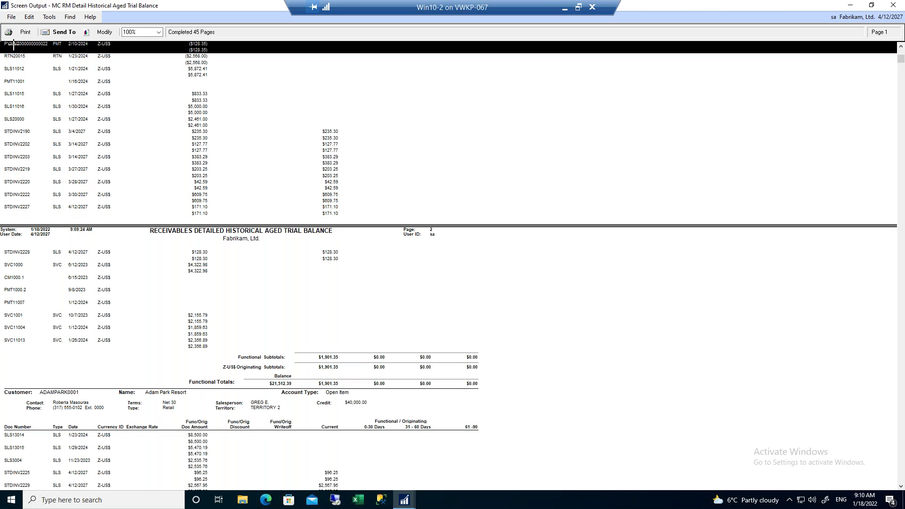
{"action": "left_click", "coordinate": [894, 7]}
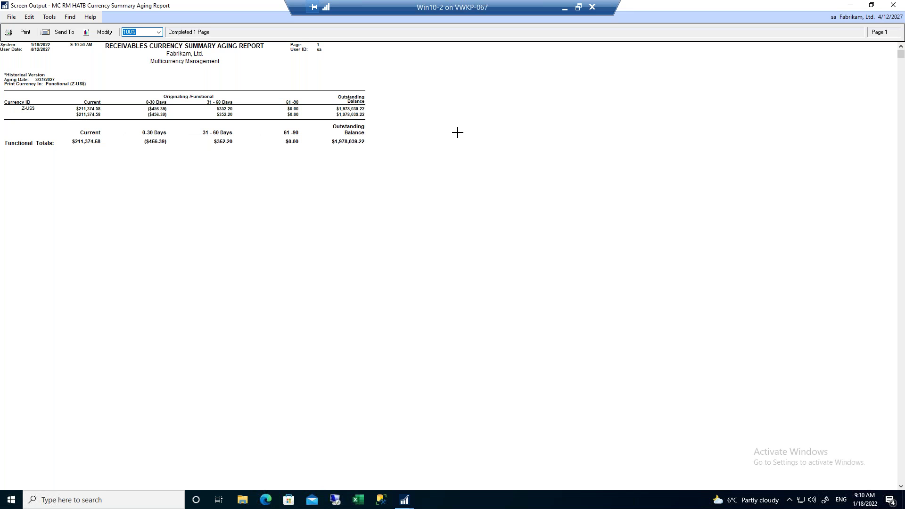
Close the summary report, save the TEST option settings, and close Report Options.
{"action": "left_click", "coordinate": [894, 6]}
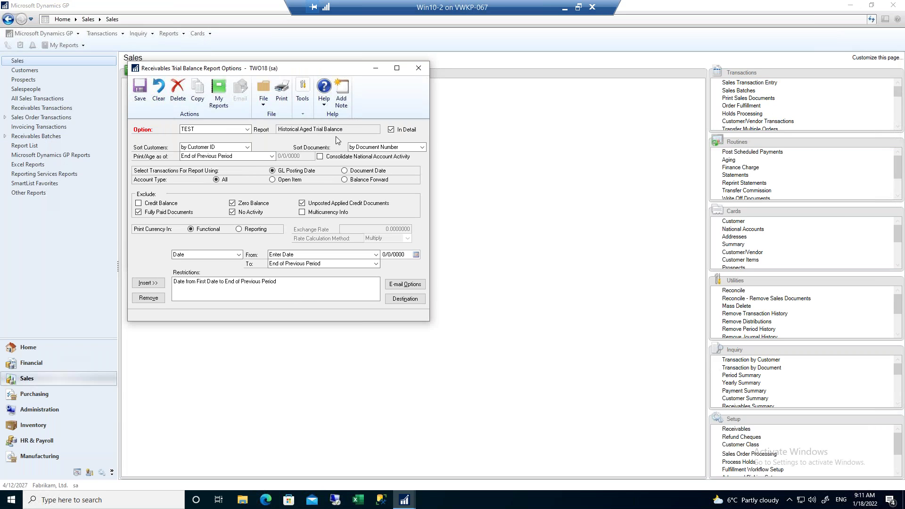
{"action": "left_click", "coordinate": [140, 93]}
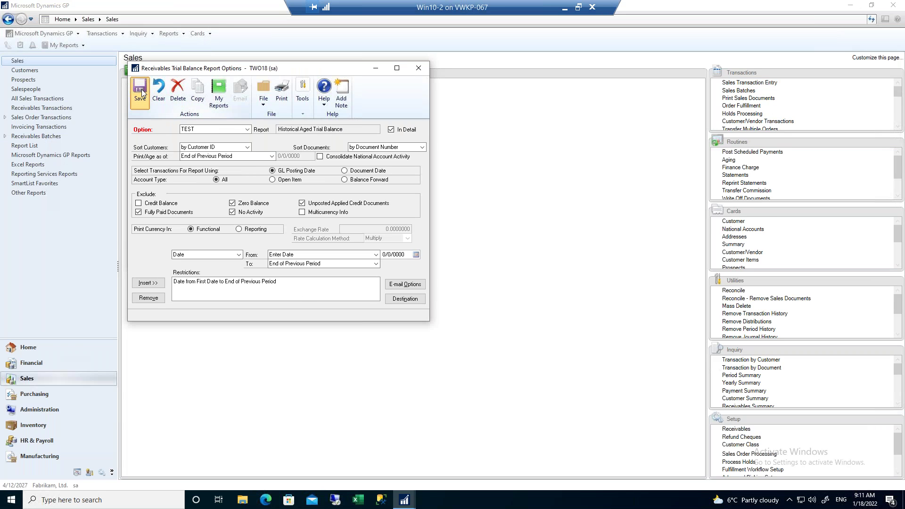
{"action": "left_click", "coordinate": [419, 68]}
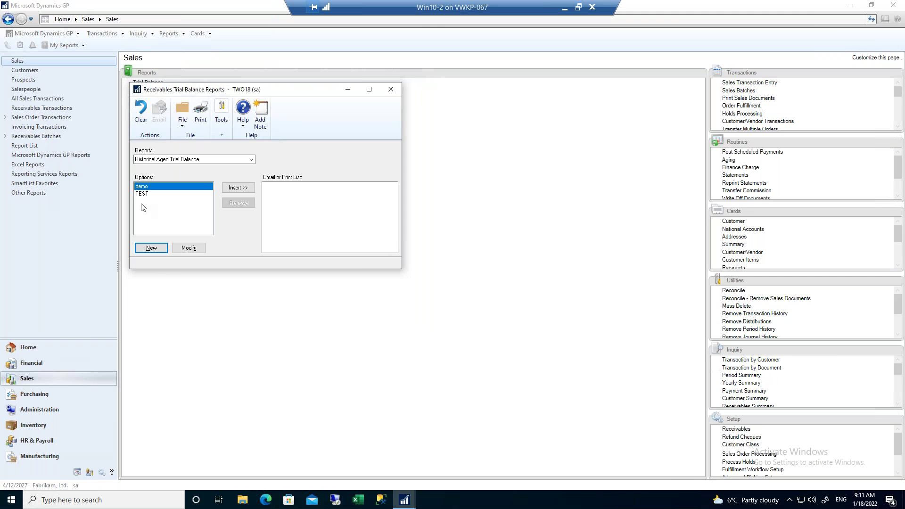
Insert TEST into the print list, close the trial balance window, and open the User Date.
{"action": "left_click", "coordinate": [144, 194]}
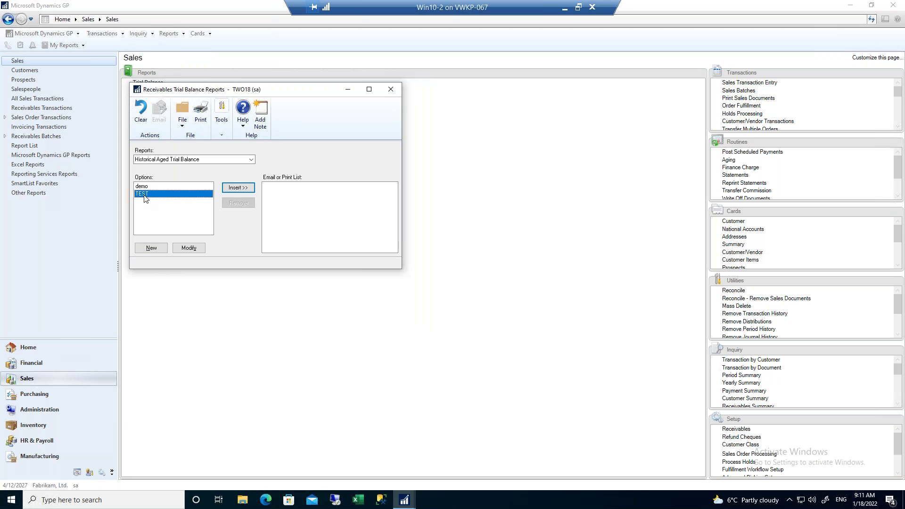
{"action": "left_click", "coordinate": [240, 191]}
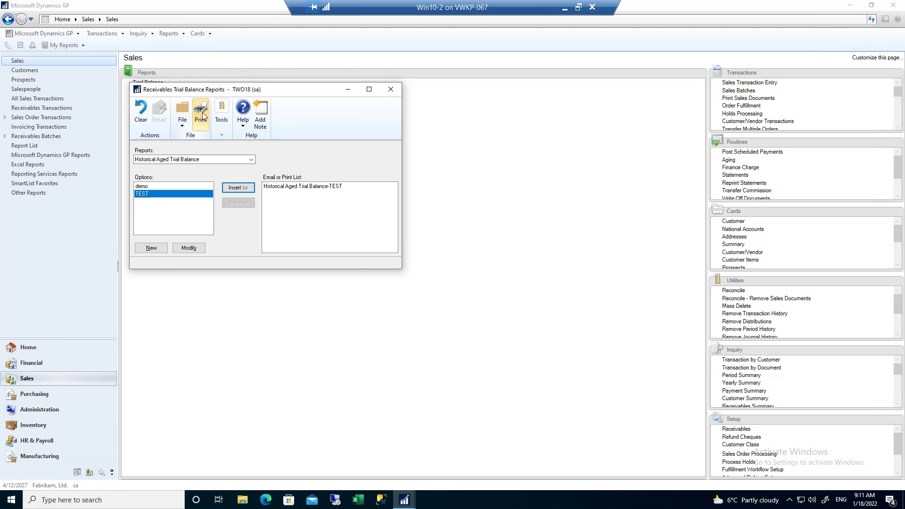
{"action": "left_click", "coordinate": [390, 89]}
{"action": "left_click", "coordinate": [25, 486]}
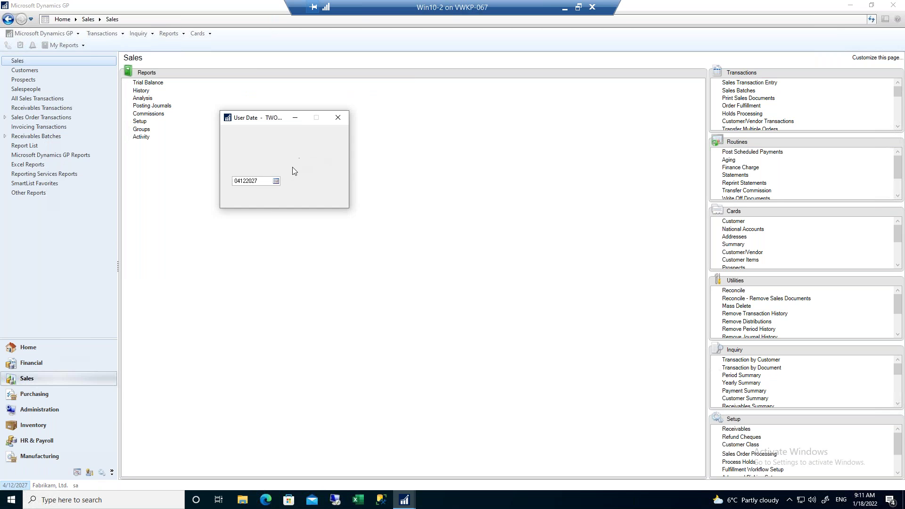
Enter user date 03312027, then insert the Historical Aged Trial Balance TEST option and print it to screen.
{"action": "type", "text": "0"}
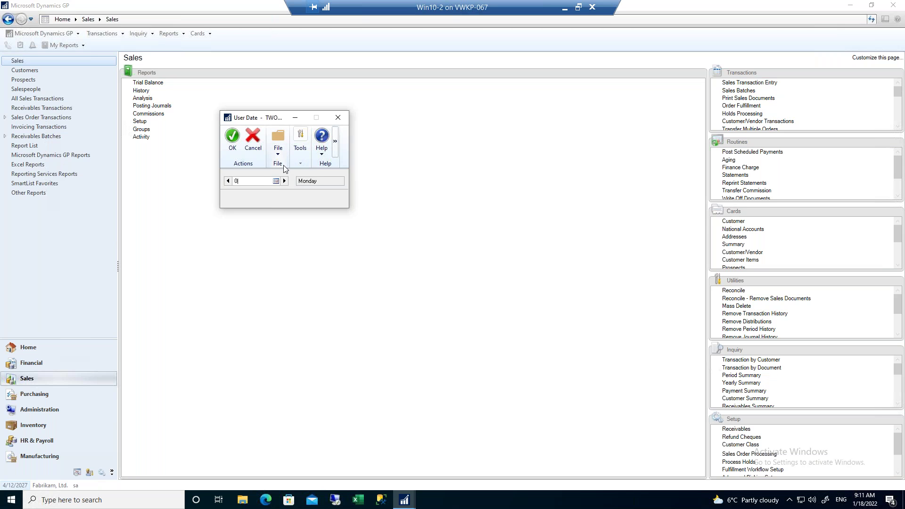
{"action": "type", "text": "3312027"}
{"action": "key", "text": "Return"}
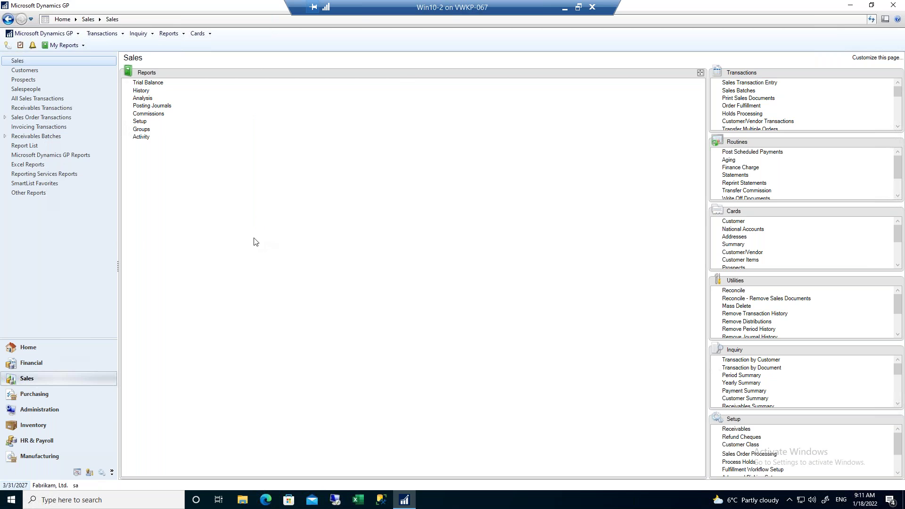
{"action": "left_click", "coordinate": [149, 82]}
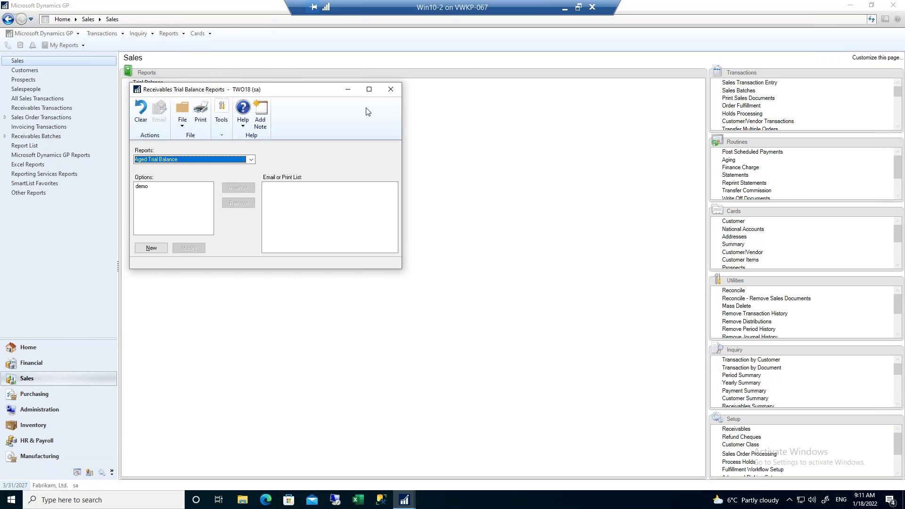
{"action": "left_click", "coordinate": [252, 159]}
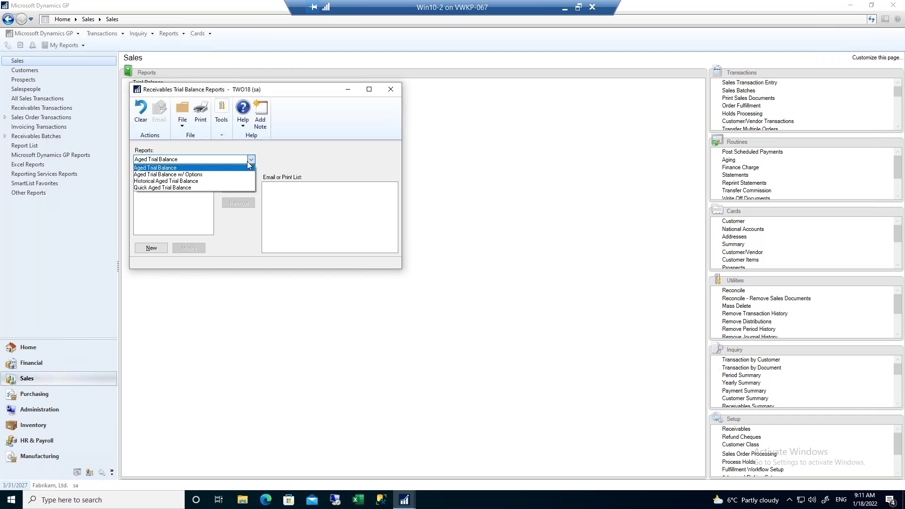
{"action": "left_click", "coordinate": [212, 184]}
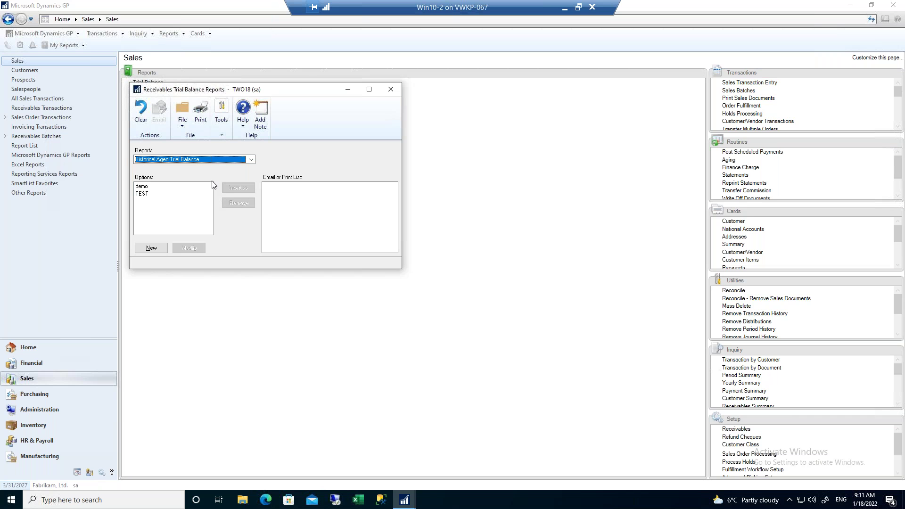
{"action": "left_click", "coordinate": [150, 194]}
{"action": "left_click", "coordinate": [238, 187]}
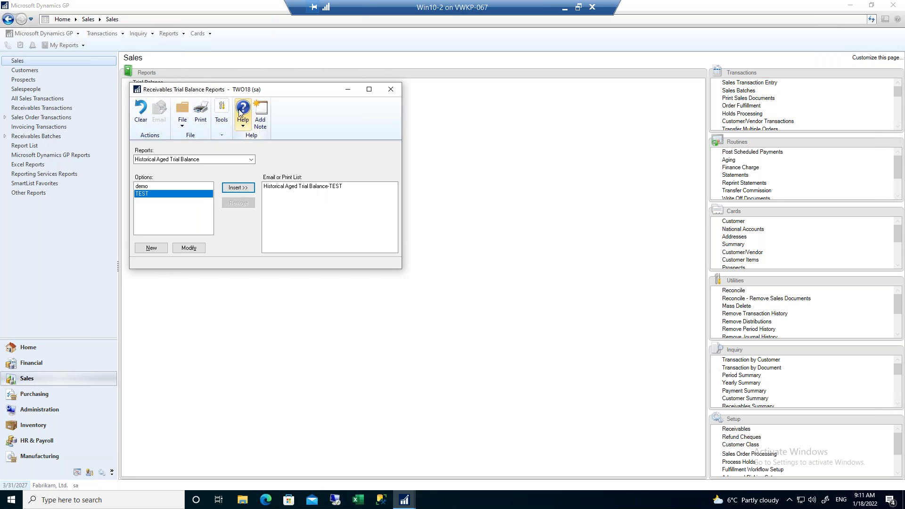
{"action": "left_click", "coordinate": [201, 115]}
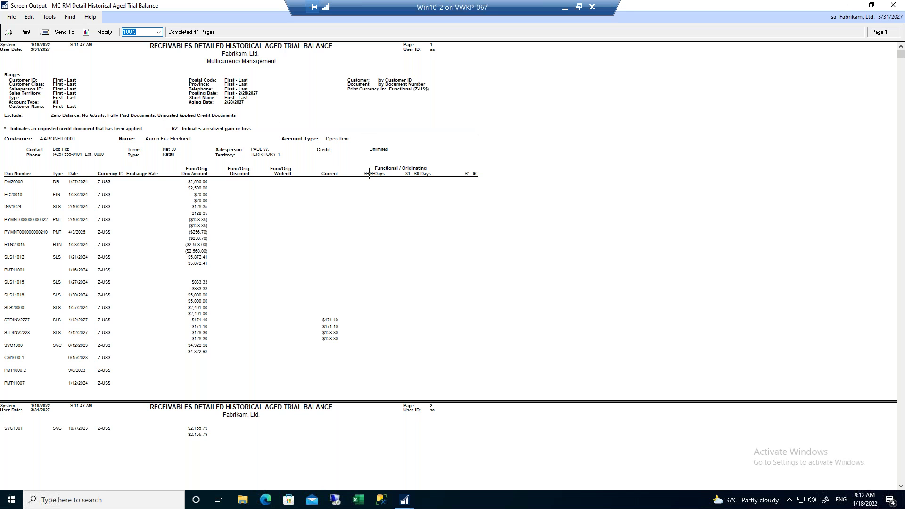
Close both report outputs, remove TEST from the print list, and reopen the TEST options for editing.
{"action": "left_click", "coordinate": [899, 8]}
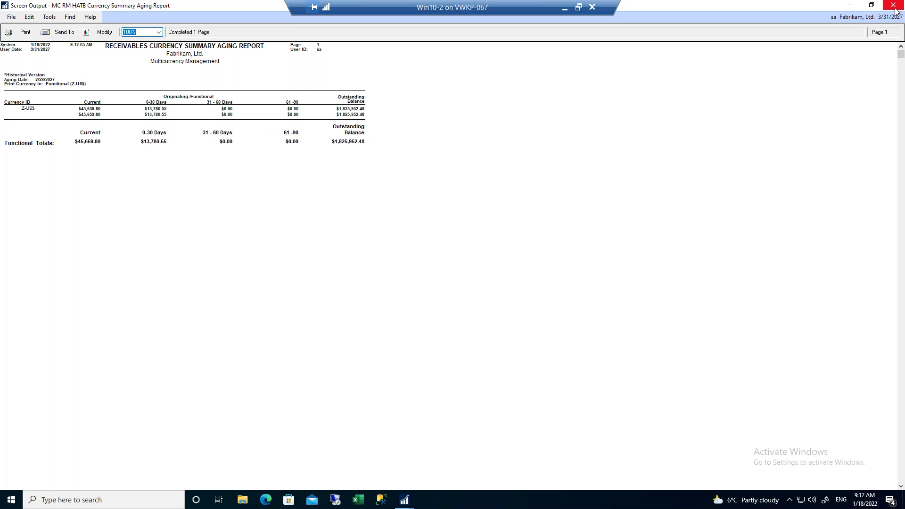
{"action": "left_click", "coordinate": [897, 8]}
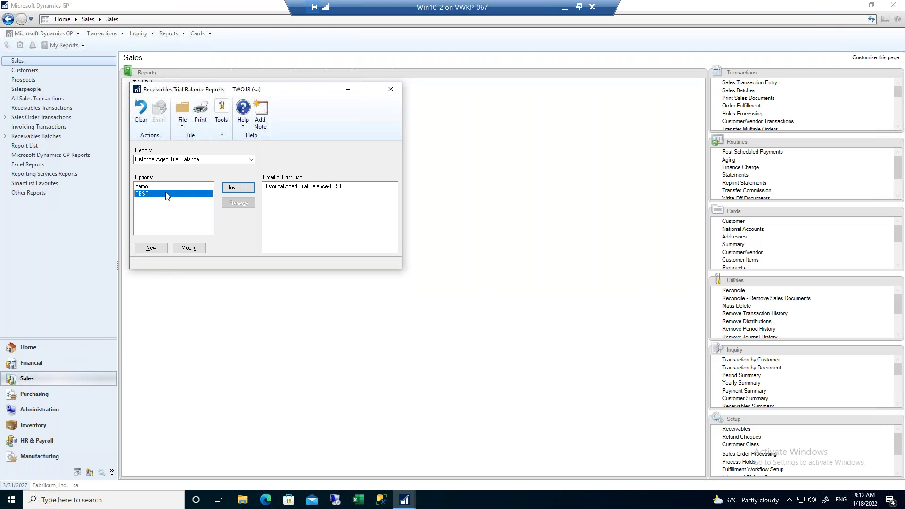
{"action": "left_click", "coordinate": [290, 187]}
{"action": "left_click", "coordinate": [239, 203]}
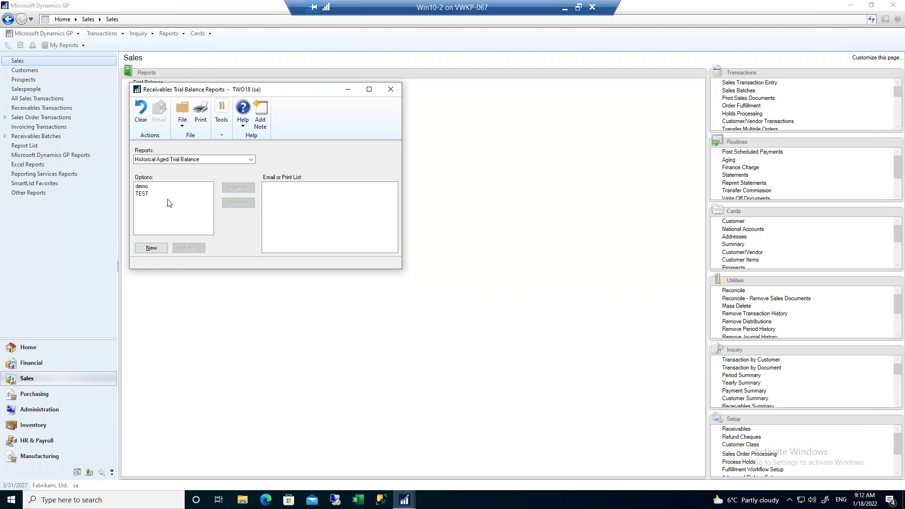
{"action": "left_click", "coordinate": [146, 201]}
{"action": "left_click", "coordinate": [188, 250]}
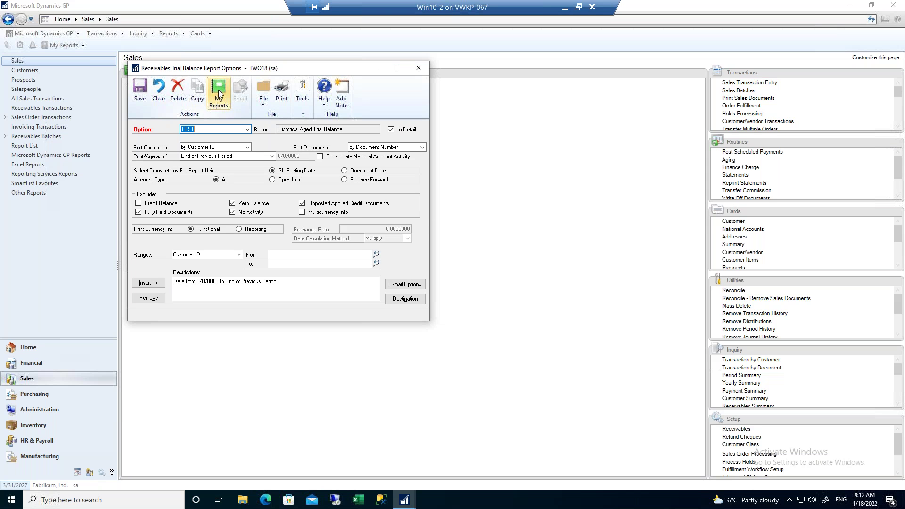
Add the TEST option to My Reports under the name 'Historical Aged Trial Balance-Prev Mth End'.
{"action": "left_click", "coordinate": [219, 89]}
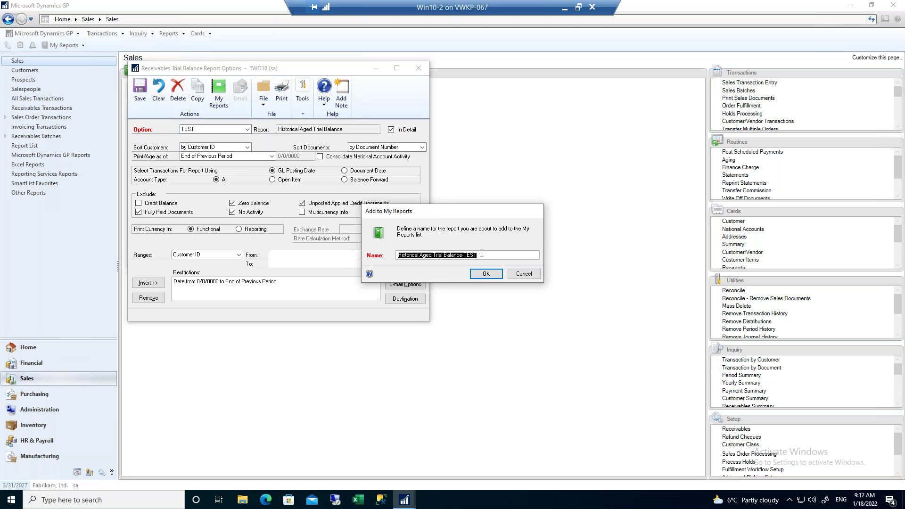
{"action": "key", "text": "Home"}
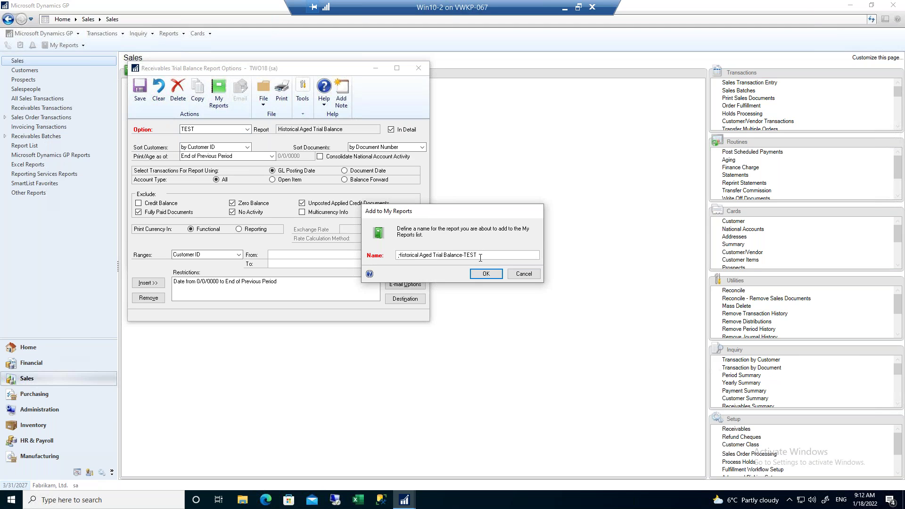
{"action": "left_click_drag", "start_coordinate": [479, 255], "coordinate": [466, 257]}
{"action": "key", "text": "BackSpace"}
{"action": "left_click", "coordinate": [489, 277]}
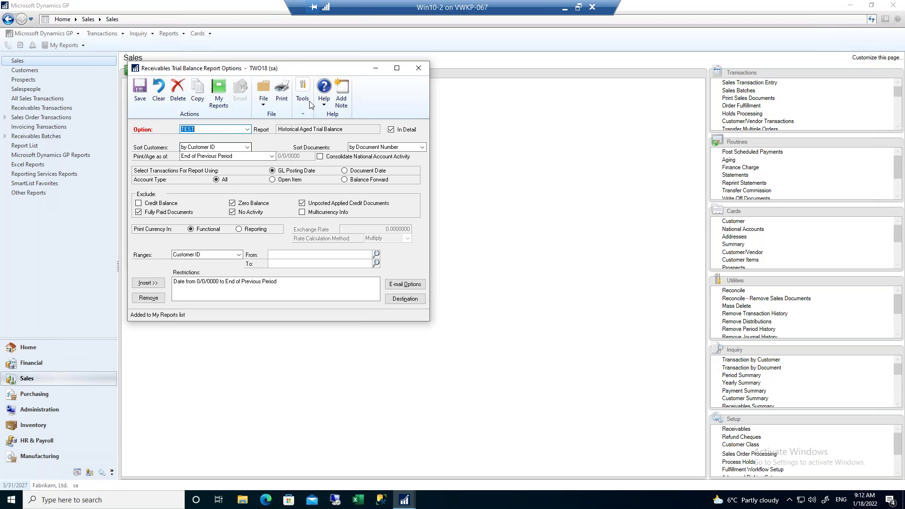
Close the report options and trial balance windows and return to the Home page.
{"action": "left_click", "coordinate": [140, 92]}
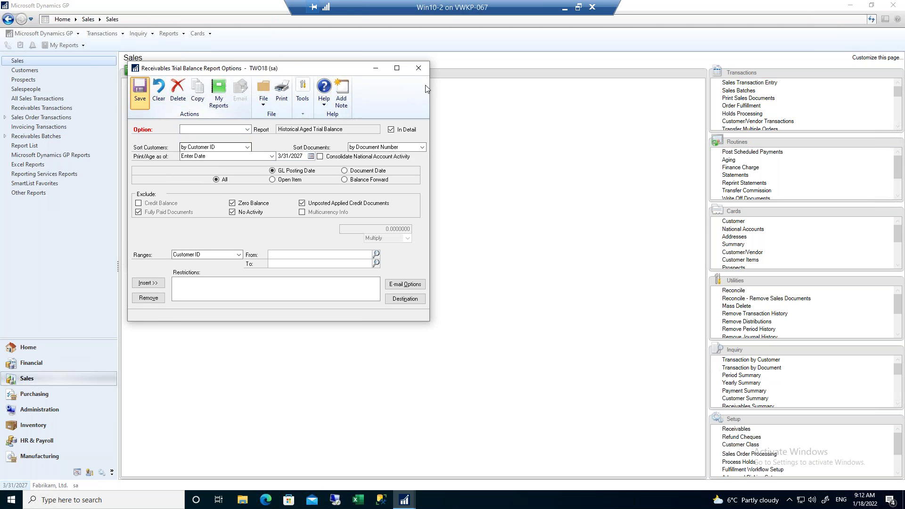
{"action": "left_click", "coordinate": [417, 68]}
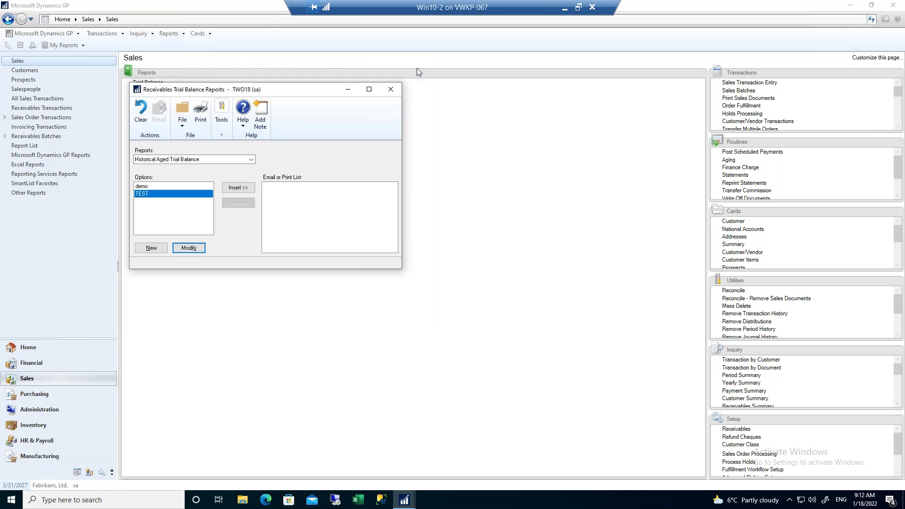
{"action": "left_click", "coordinate": [390, 90]}
{"action": "left_click", "coordinate": [30, 348]}
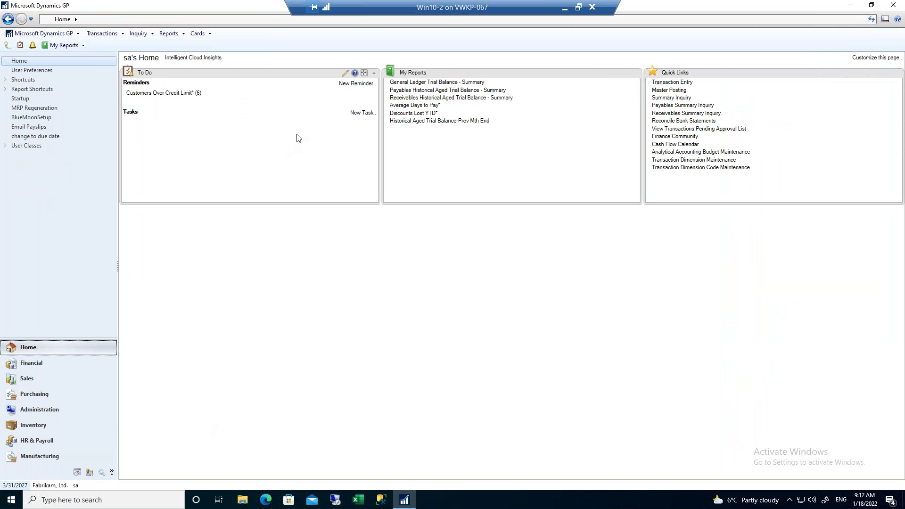
Run the Historical Aged Trial Balance-Prev Mth End report from My Reports and close both outputs.
{"action": "left_click", "coordinate": [449, 122]}
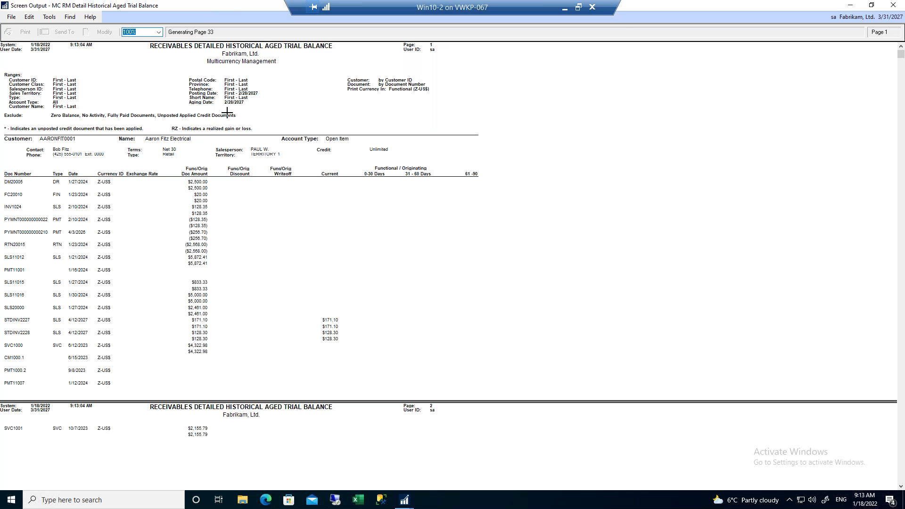
{"action": "left_click", "coordinate": [894, 7]}
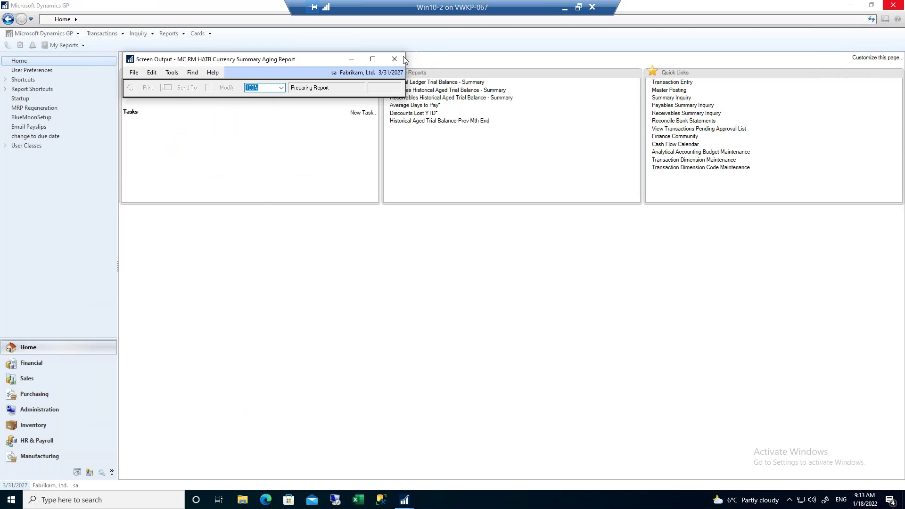
{"action": "left_click", "coordinate": [894, 6]}
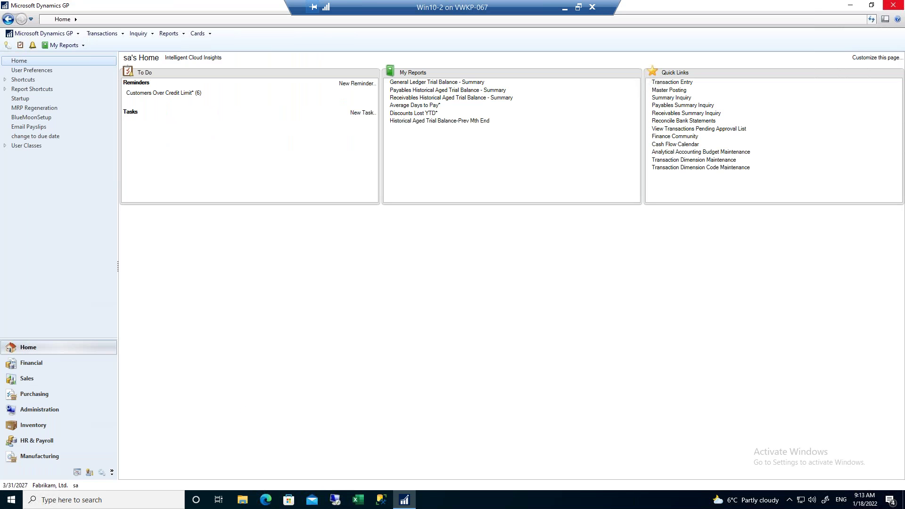
Change the user date to 4/12/2027, rerun the Prev Mth End report, and close its outputs.
{"action": "left_click", "coordinate": [14, 485]}
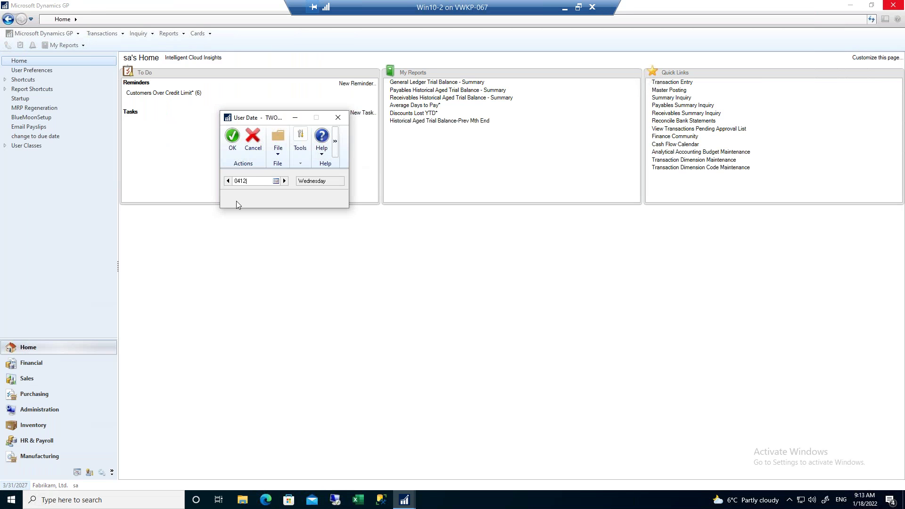
{"action": "left_click", "coordinate": [232, 138]}
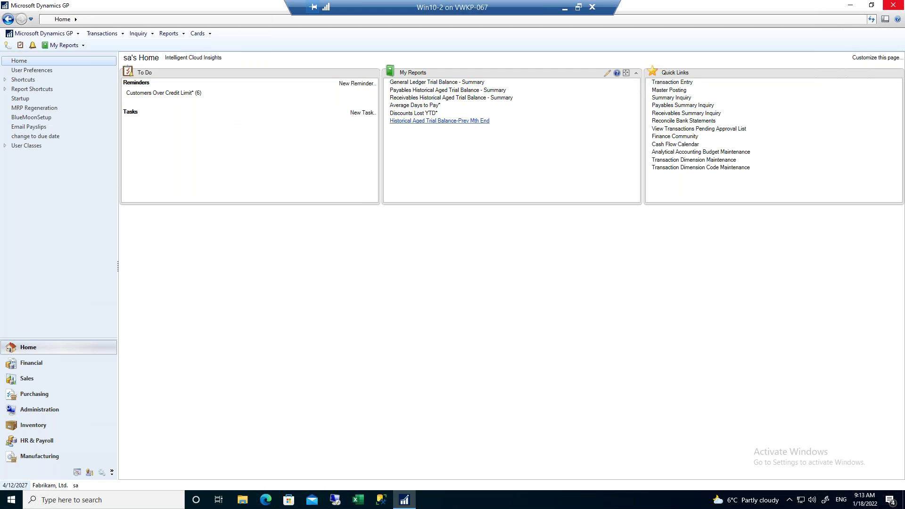
{"action": "left_click", "coordinate": [439, 121]}
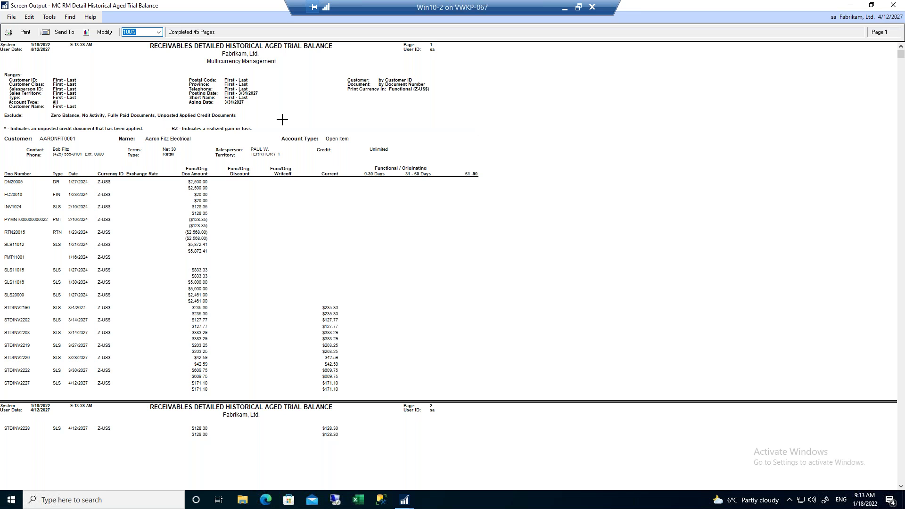
{"action": "left_click", "coordinate": [895, 7]}
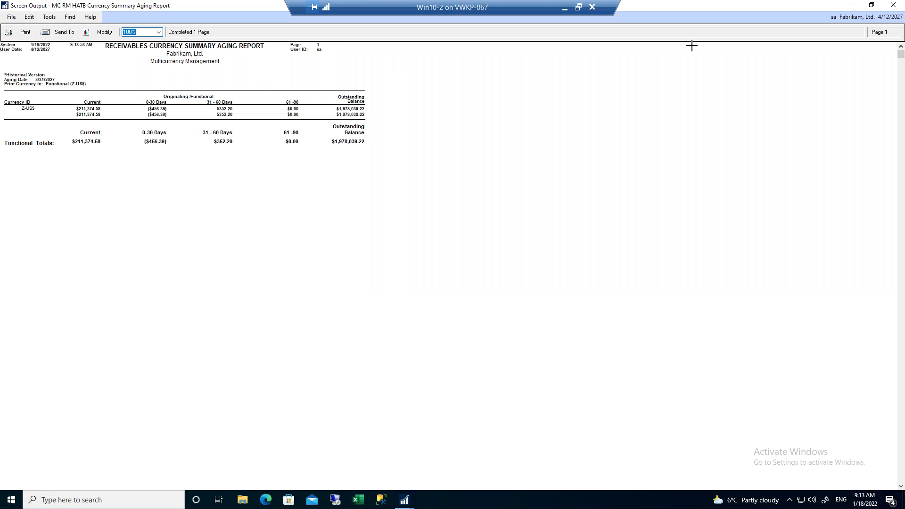
{"action": "left_click", "coordinate": [894, 6]}
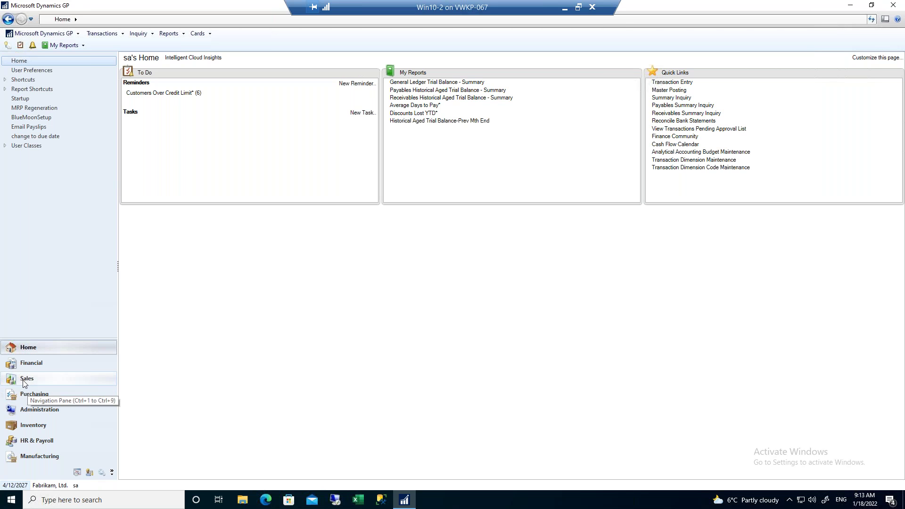
{"action": "left_click", "coordinate": [24, 379]}
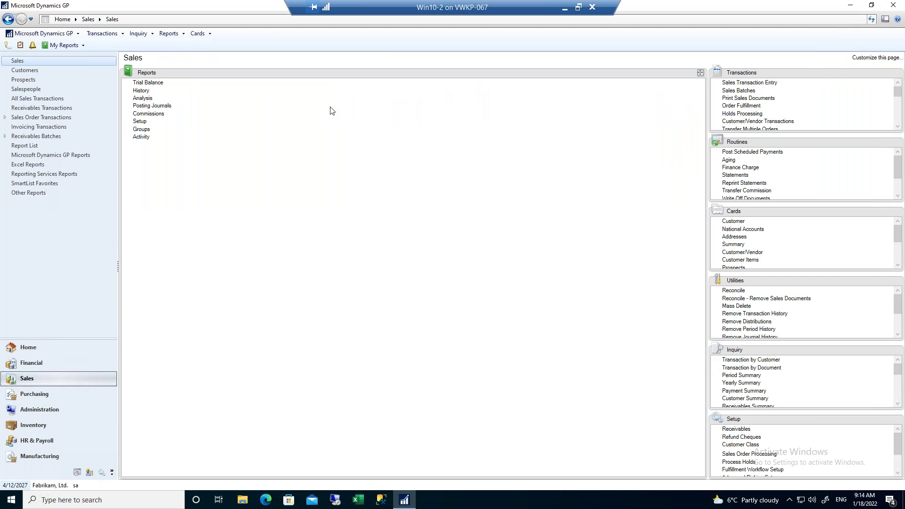
Open the TEST Historical Aged Trial Balance options, inspect the range list, and close everything unchanged.
{"action": "left_click", "coordinate": [144, 84]}
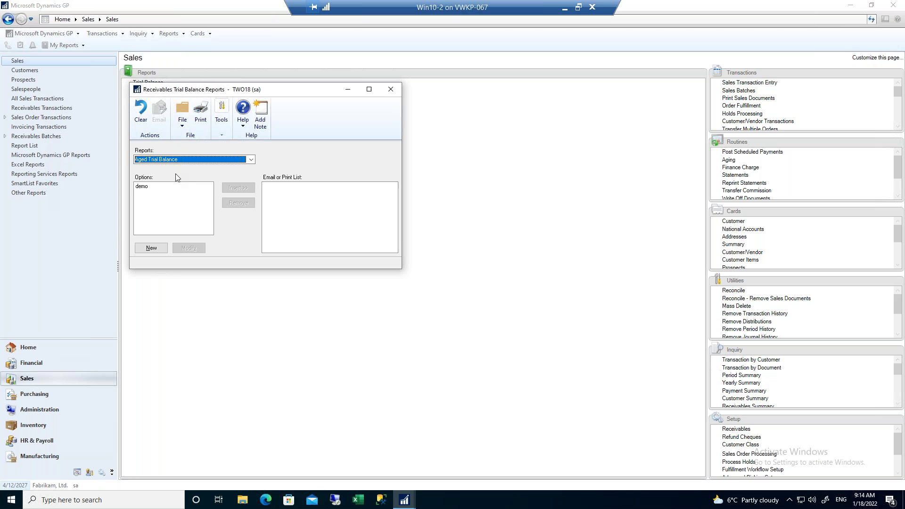
{"action": "left_click", "coordinate": [169, 163]}
{"action": "left_click", "coordinate": [163, 189]}
{"action": "left_click", "coordinate": [148, 195]}
{"action": "left_click", "coordinate": [193, 248]}
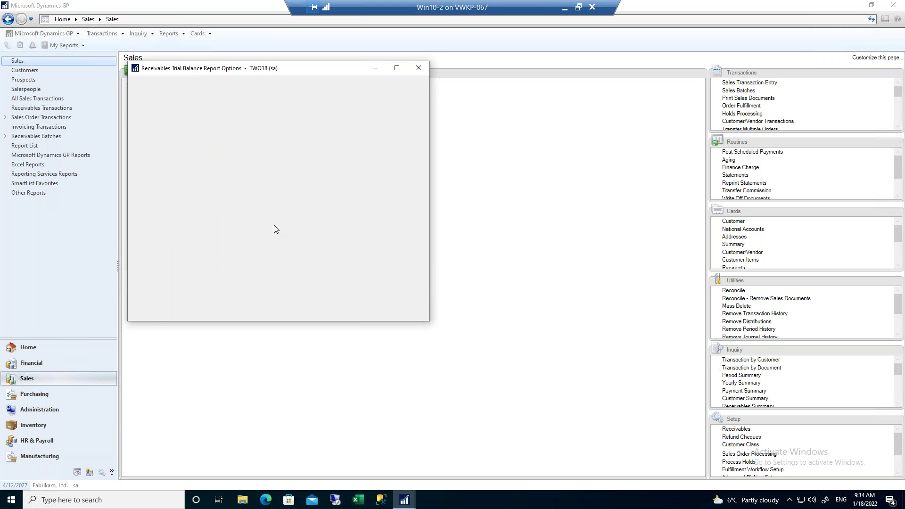
{"action": "left_click", "coordinate": [222, 256]}
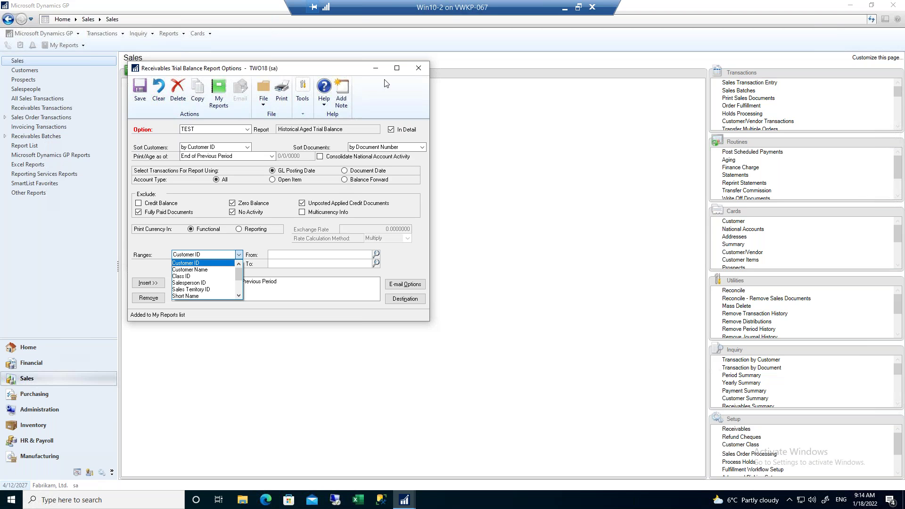
{"action": "left_click", "coordinate": [419, 69]}
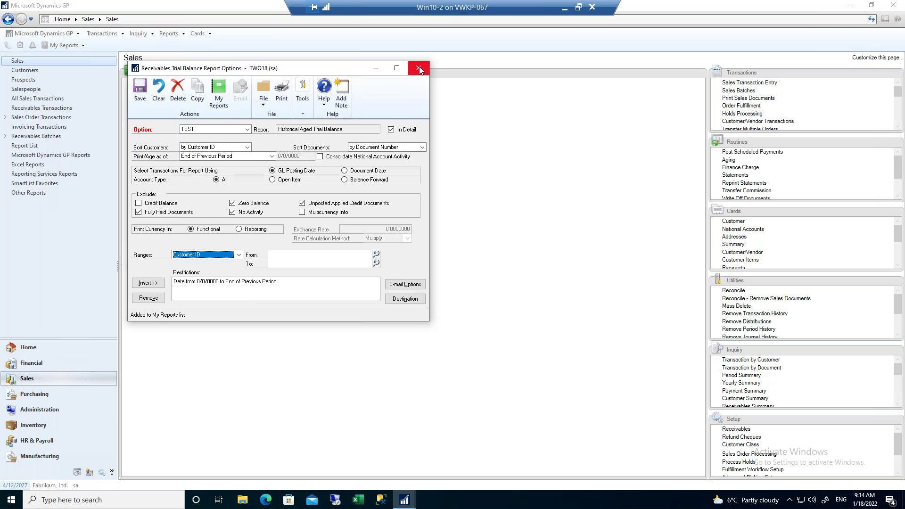
{"action": "left_click", "coordinate": [420, 69]}
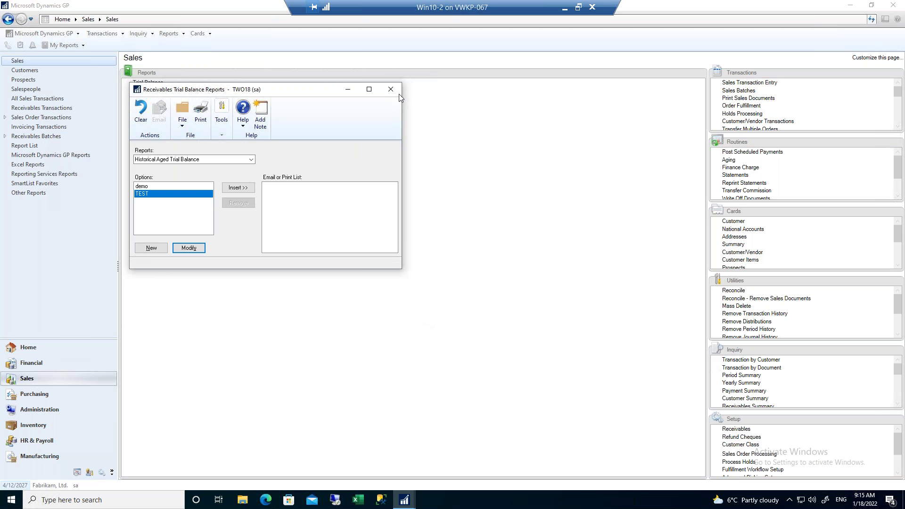
{"action": "left_click", "coordinate": [391, 89]}
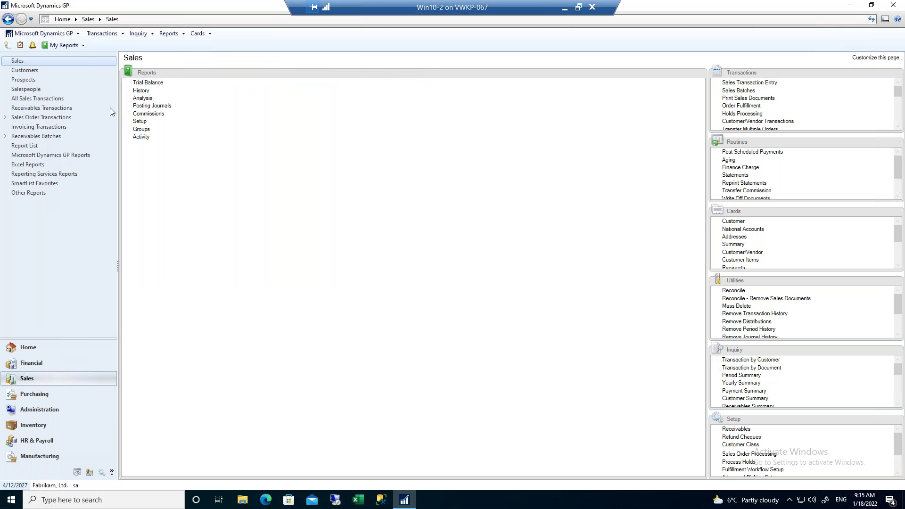
Open the full My Reports list, widen it to show full names, and view the Prev Mth End report details.
{"action": "left_click", "coordinate": [31, 350]}
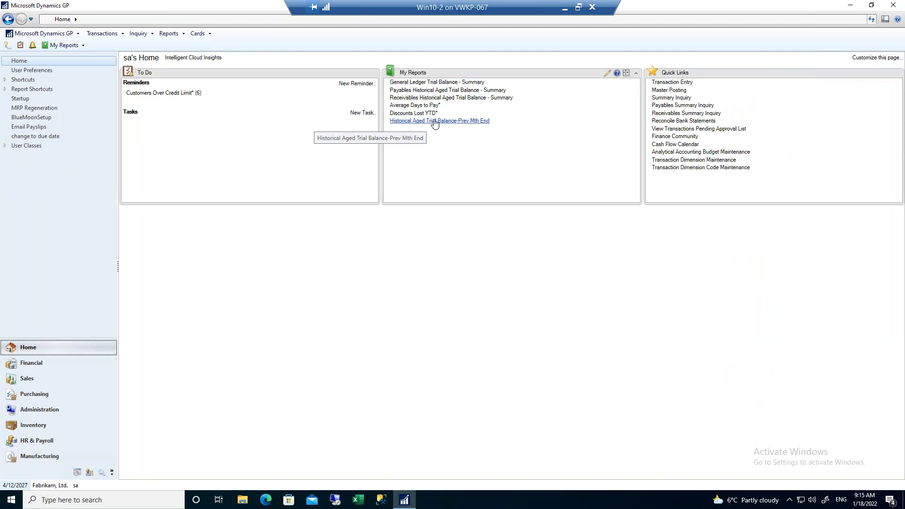
{"action": "left_click", "coordinate": [607, 76]}
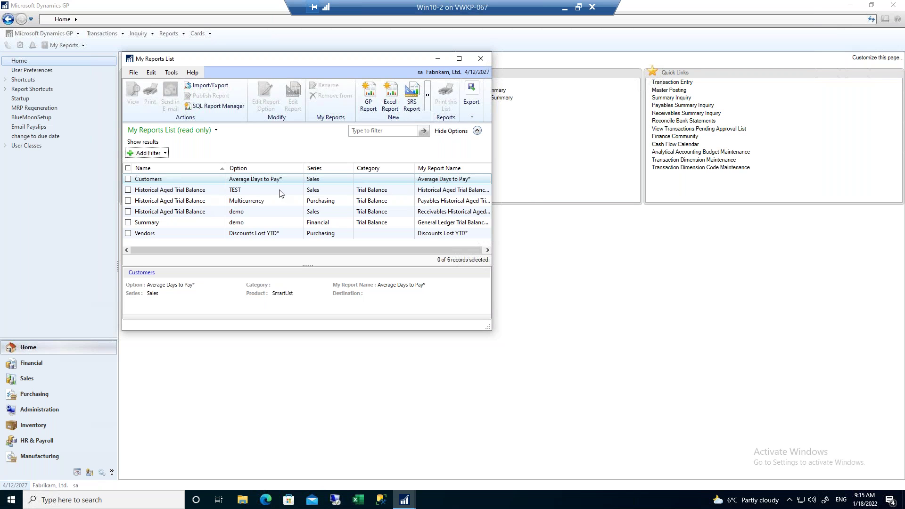
{"action": "left_click_drag", "start_coordinate": [493, 187], "coordinate": [605, 194]}
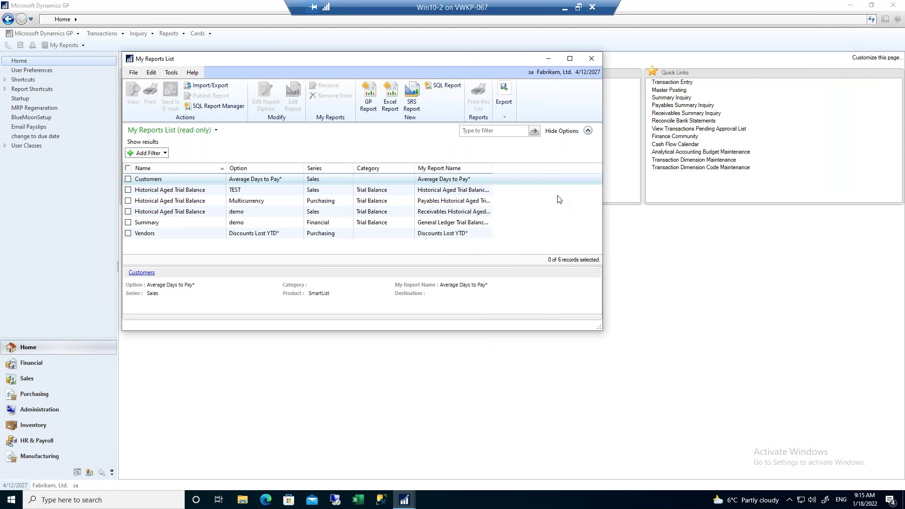
{"action": "left_click", "coordinate": [493, 176]}
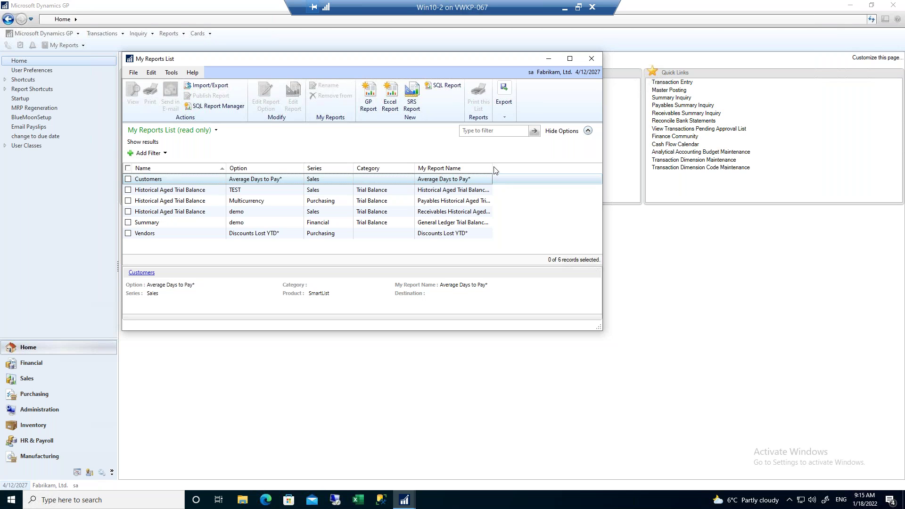
{"action": "left_click_drag", "start_coordinate": [492, 167], "coordinate": [563, 170]}
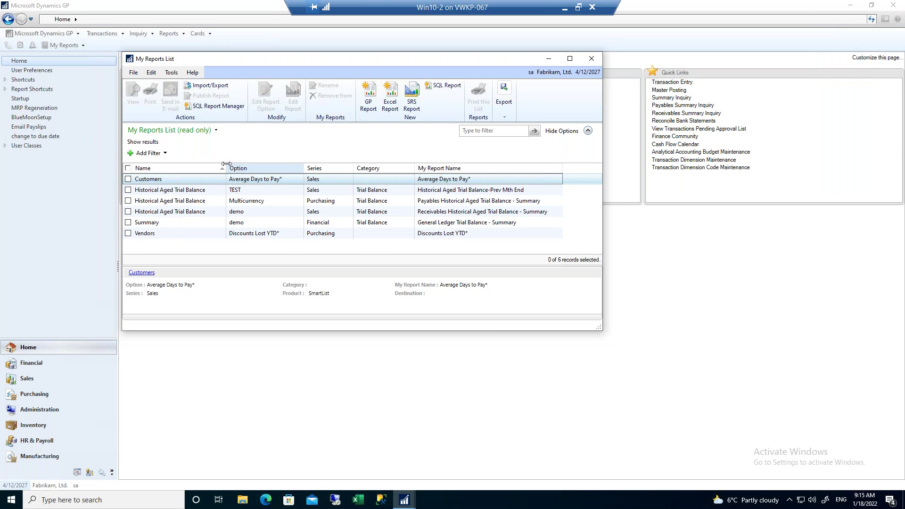
{"action": "left_click_drag", "start_coordinate": [226, 164], "coordinate": [300, 167]}
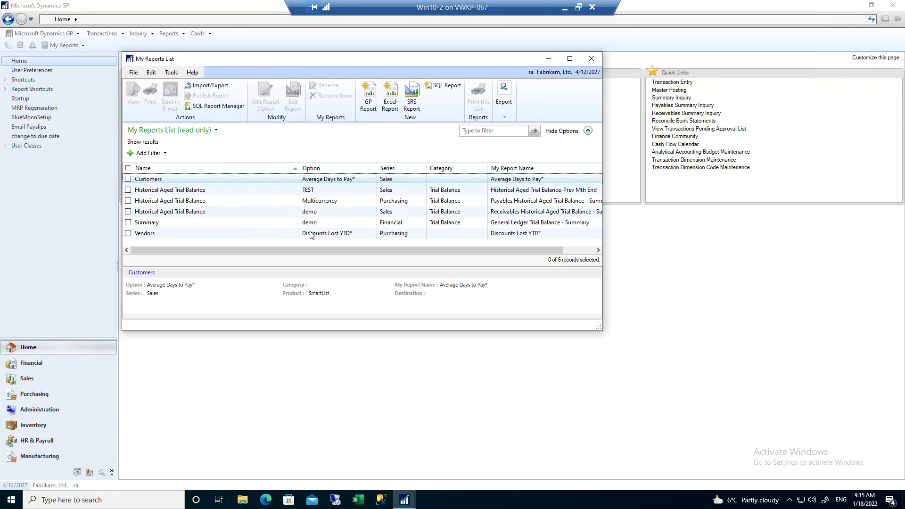
{"action": "left_click", "coordinate": [311, 191]}
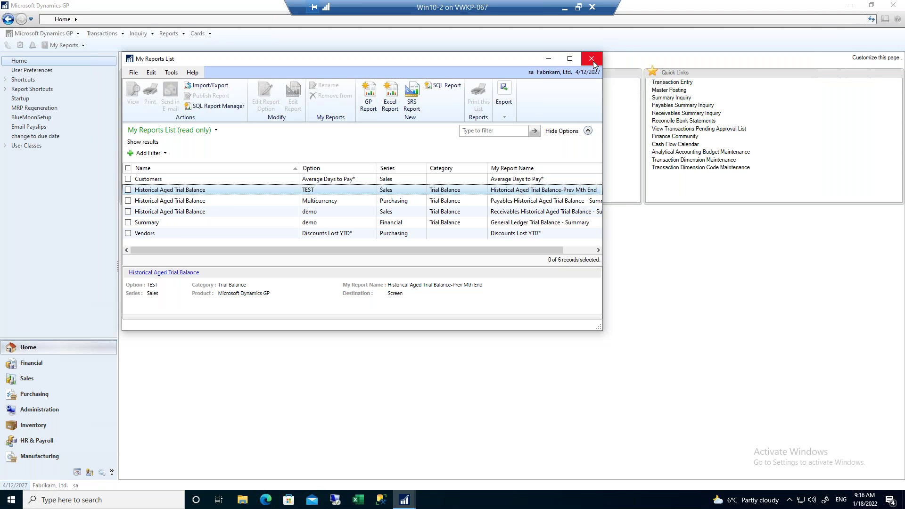
{"action": "left_click", "coordinate": [592, 59]}
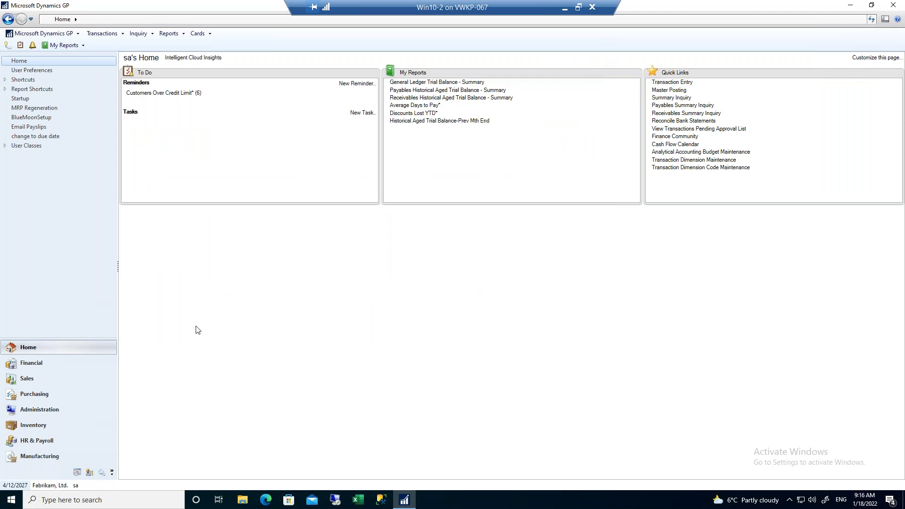
Go to the Administration area and open Posting Setup via Tools > Setup > Posting > Posting.
{"action": "left_click", "coordinate": [37, 414]}
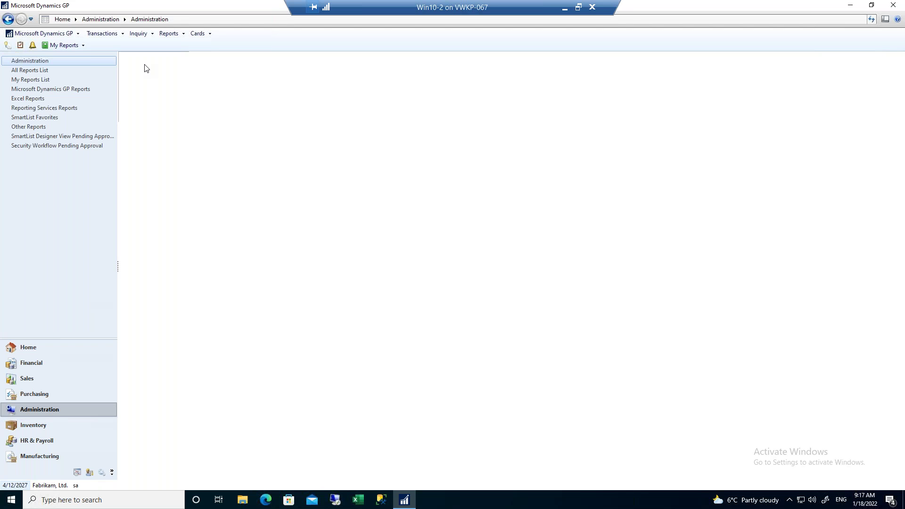
{"action": "left_click_drag", "start_coordinate": [374, 102], "coordinate": [374, 184]}
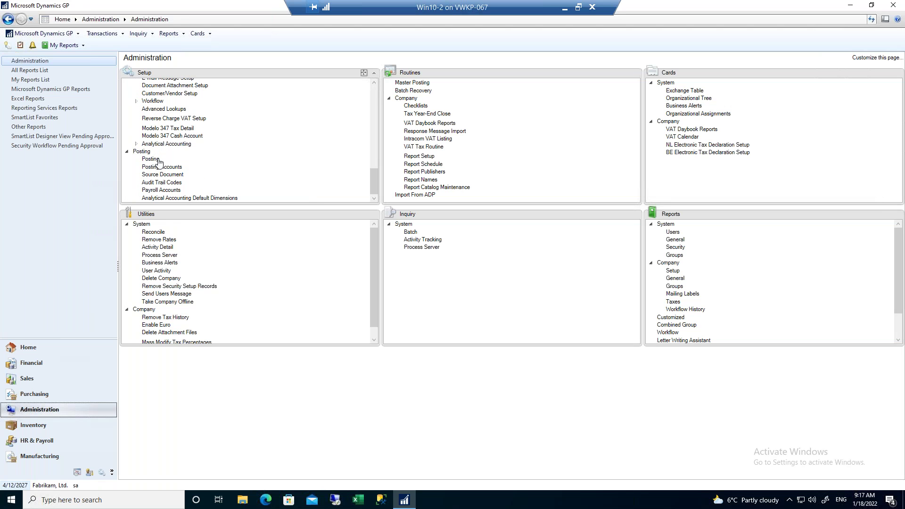
{"action": "left_click", "coordinate": [38, 33]}
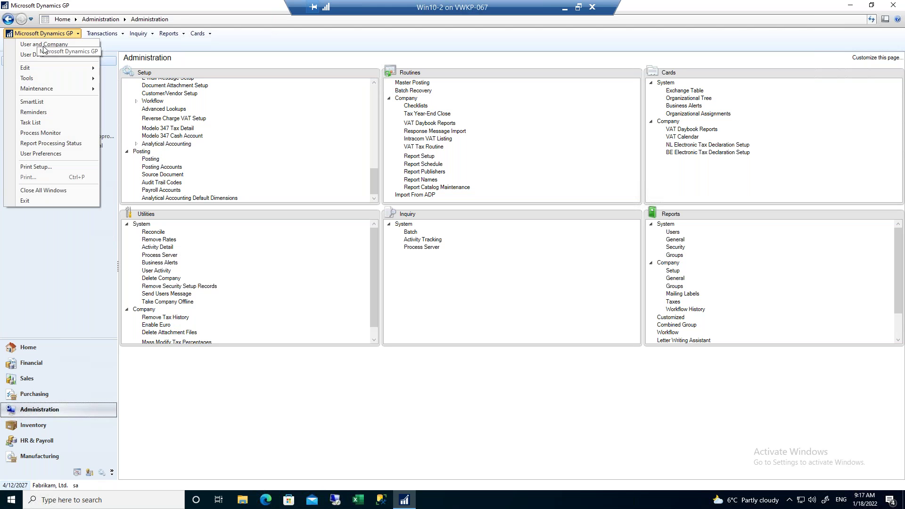
{"action": "mouse_move", "coordinate": [58, 81]}
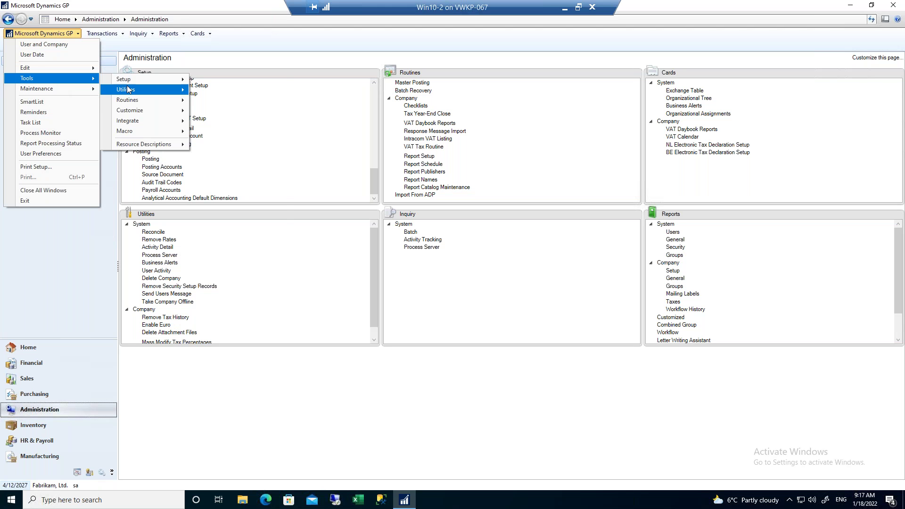
{"action": "mouse_move", "coordinate": [141, 81]}
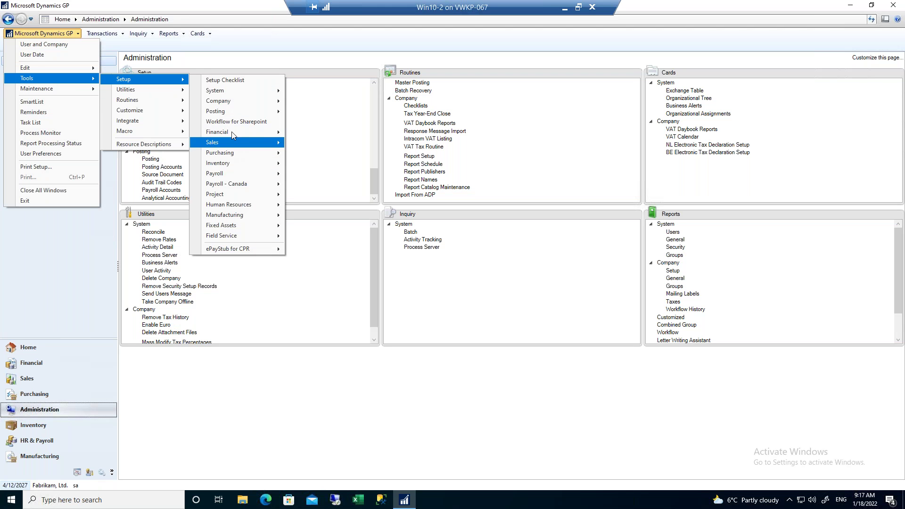
{"action": "mouse_move", "coordinate": [222, 95]}
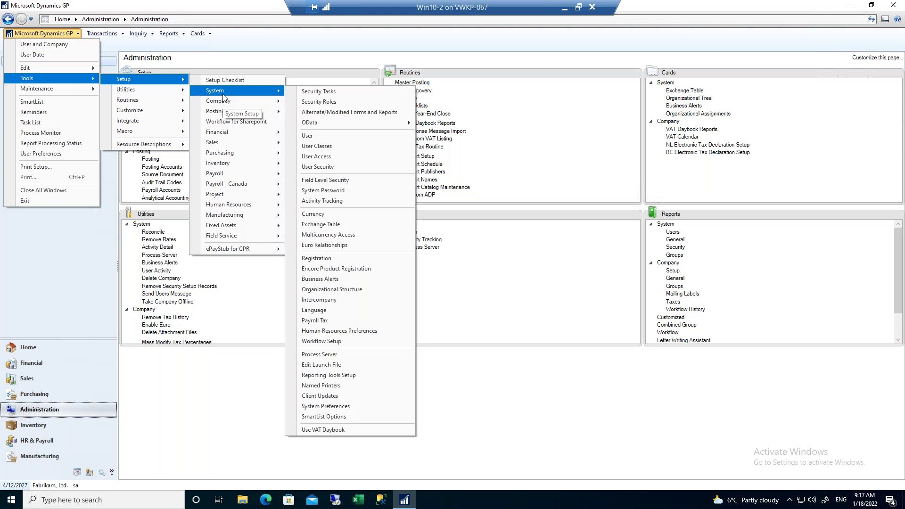
{"action": "mouse_move", "coordinate": [224, 112]}
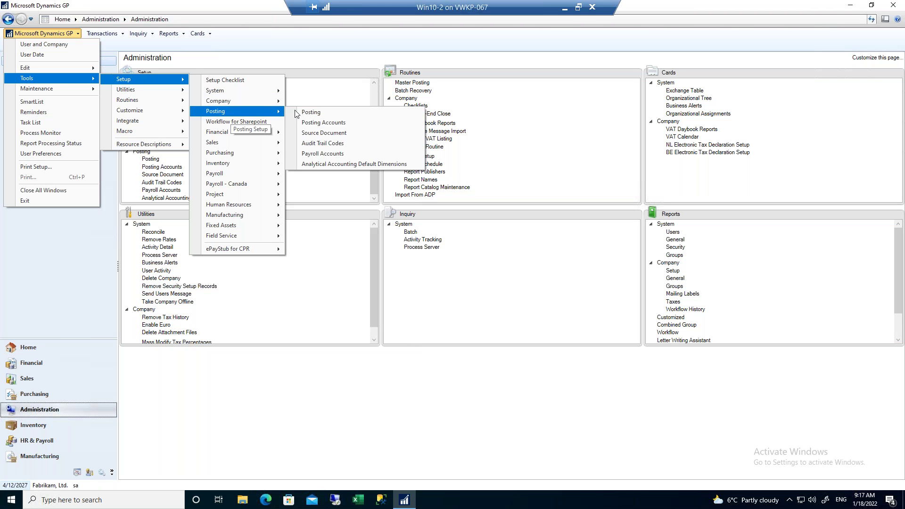
{"action": "left_click", "coordinate": [315, 115]}
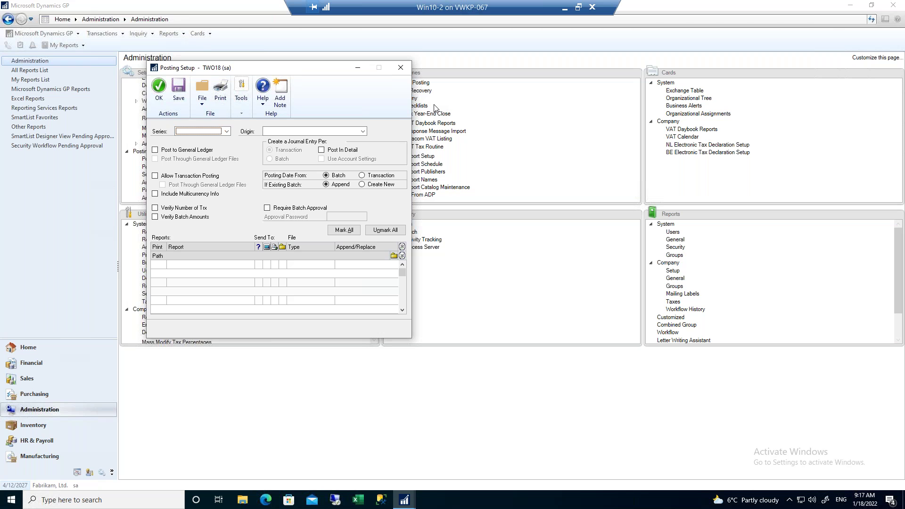
Set Posting Setup to the Sales series with origin Sales Transaction Entry.
{"action": "left_click", "coordinate": [225, 131]}
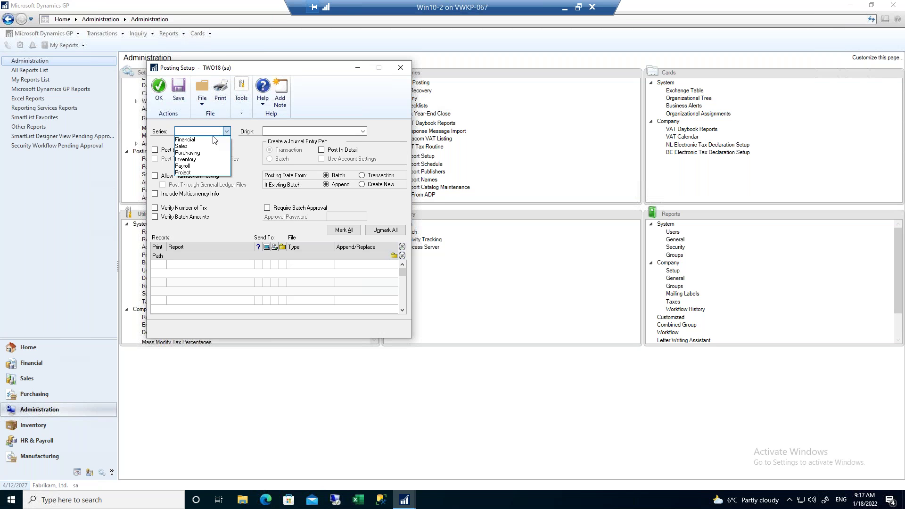
{"action": "left_click", "coordinate": [200, 146]}
{"action": "left_click", "coordinate": [302, 131]}
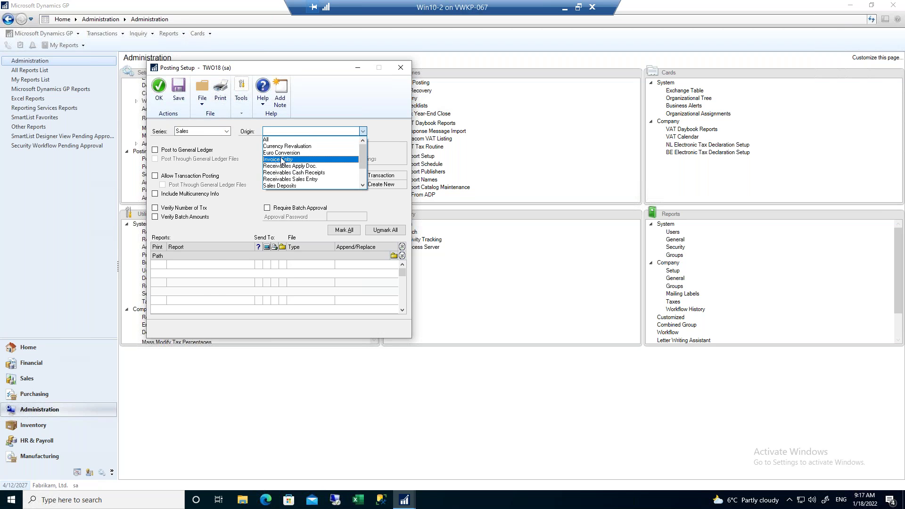
{"action": "left_click", "coordinate": [282, 161]}
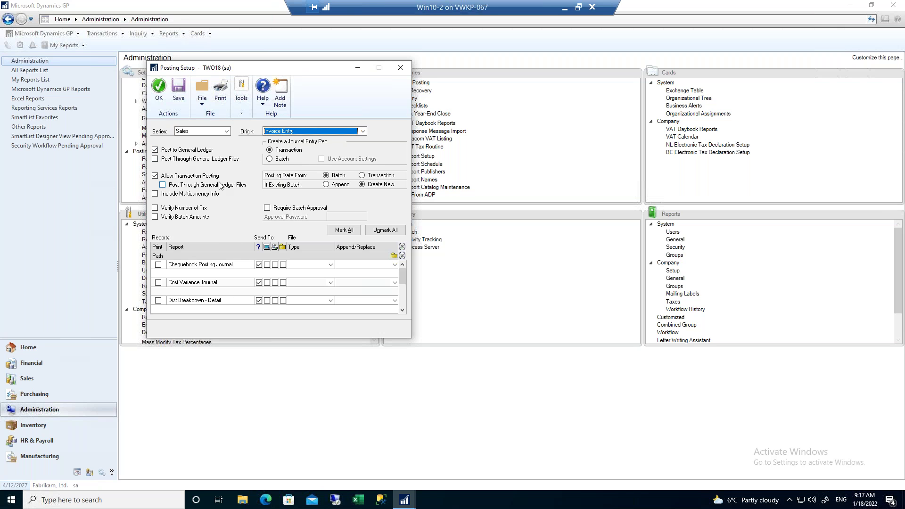
{"action": "left_click", "coordinate": [300, 132]}
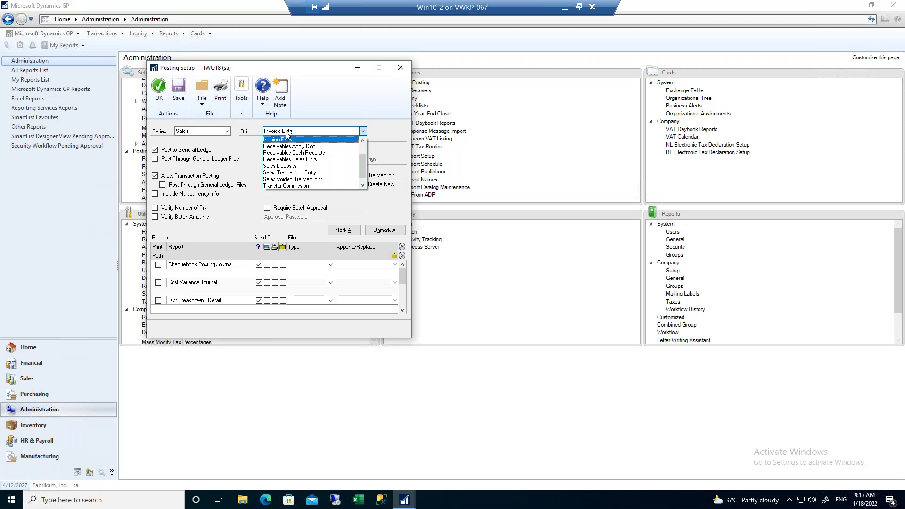
{"action": "left_click", "coordinate": [293, 172]}
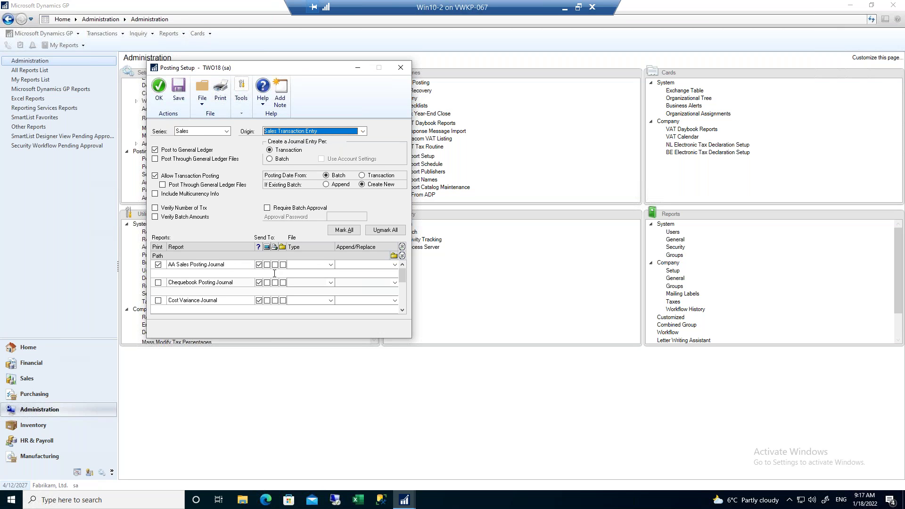
Bring the Sales Posting Journal row into view and toggle its Print box off and back on.
{"action": "left_click", "coordinate": [403, 312]}
{"action": "left_click", "coordinate": [403, 311]}
{"action": "left_click", "coordinate": [402, 312]}
{"action": "left_click", "coordinate": [402, 311]}
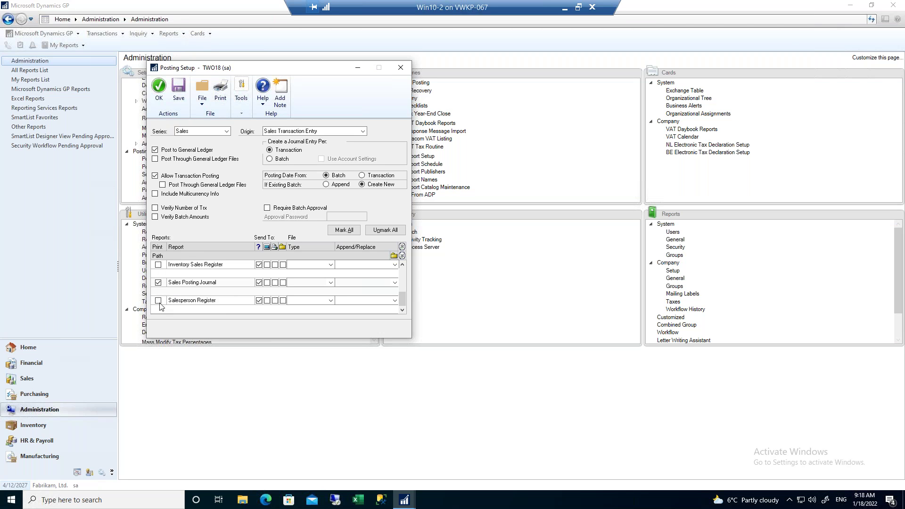
{"action": "left_click", "coordinate": [159, 283]}
{"action": "left_click", "coordinate": [158, 284]}
Turn off printing for the AA Sales Posting Journal and Sales Posting Journal, then close Posting Setup.
{"action": "scroll", "coordinate": [282, 276], "scroll_direction": "up", "scroll_amount": 5}
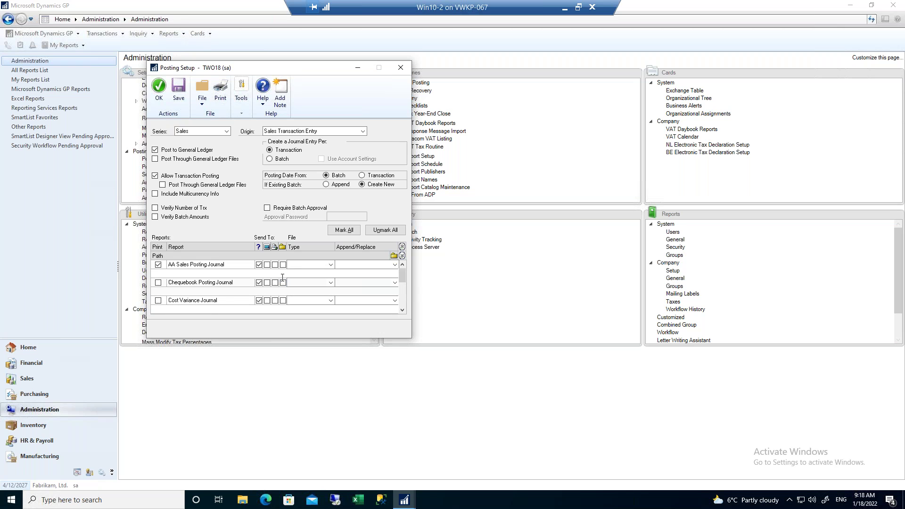
{"action": "left_click", "coordinate": [158, 264]}
{"action": "scroll", "coordinate": [161, 287], "scroll_direction": "down", "scroll_amount": 5}
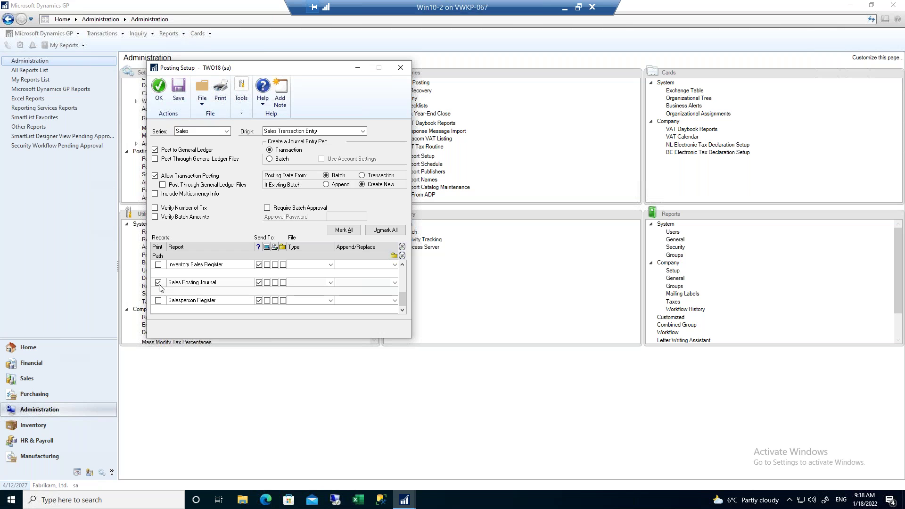
{"action": "left_click", "coordinate": [158, 282]}
{"action": "key", "text": "alt+F4"}
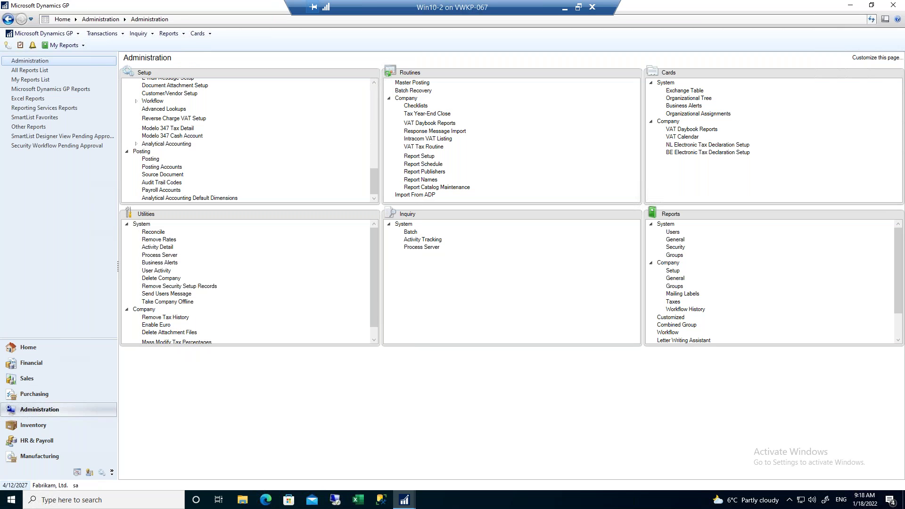
{"action": "left_click", "coordinate": [27, 378]}
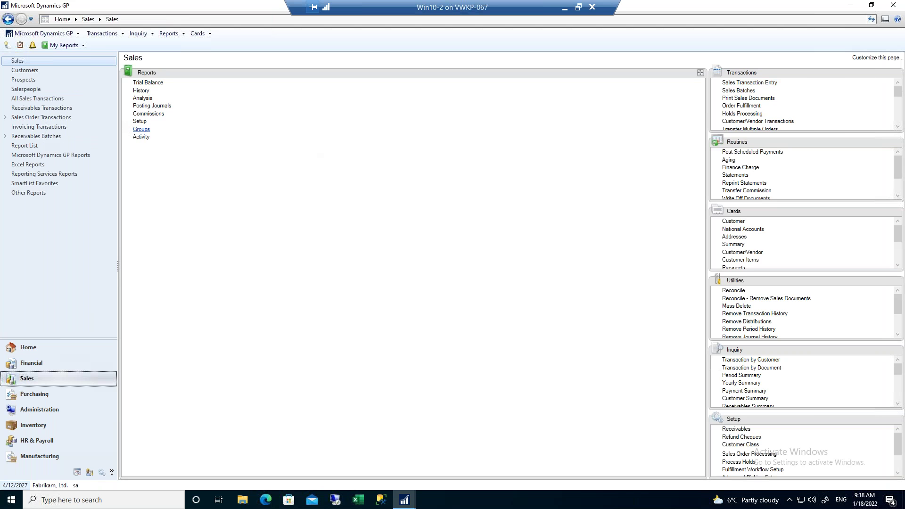
{"action": "left_click", "coordinate": [153, 106]}
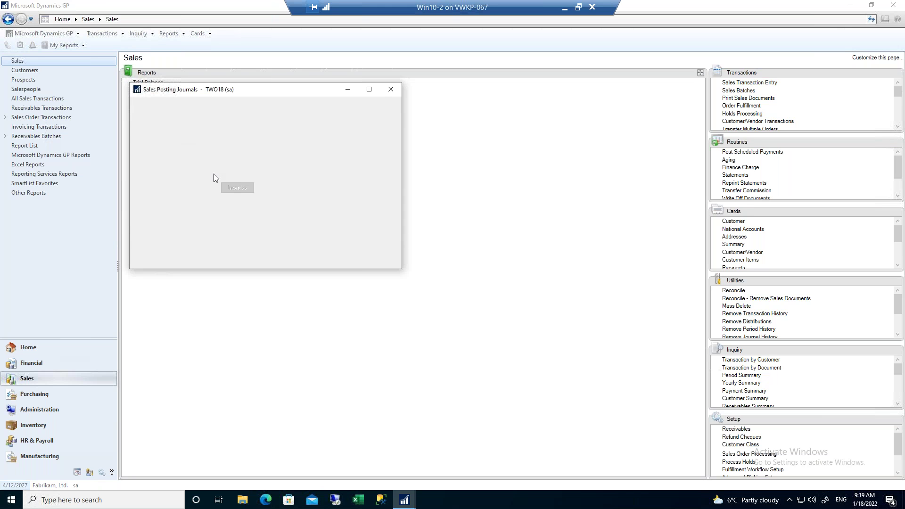
{"action": "left_click", "coordinate": [174, 160]}
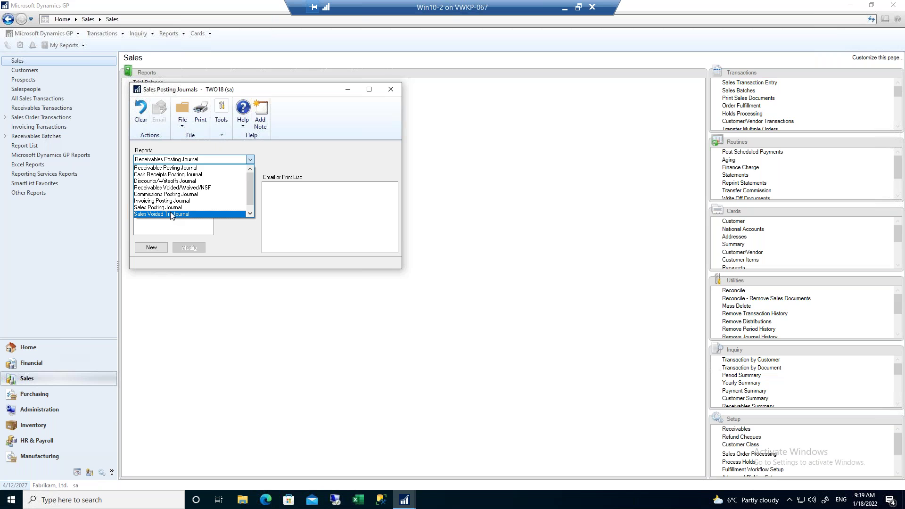
{"action": "left_click", "coordinate": [252, 213]}
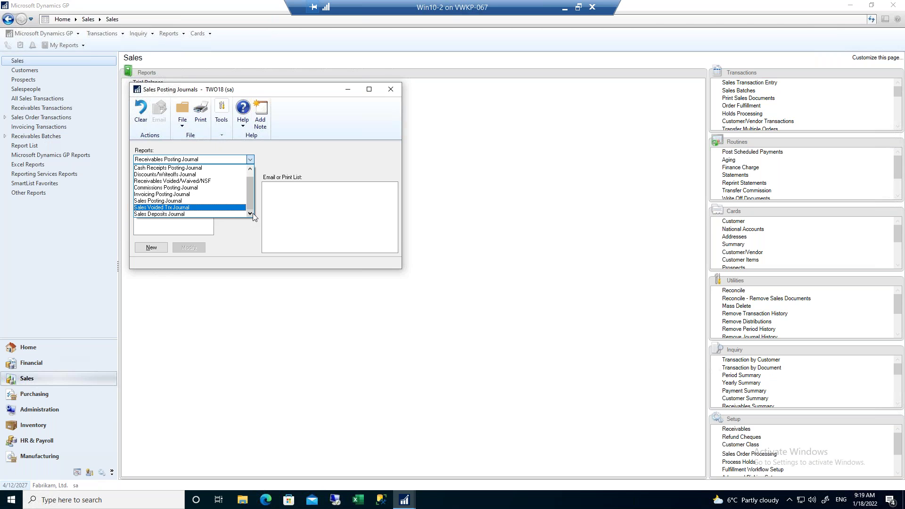
{"action": "left_click", "coordinate": [161, 202]}
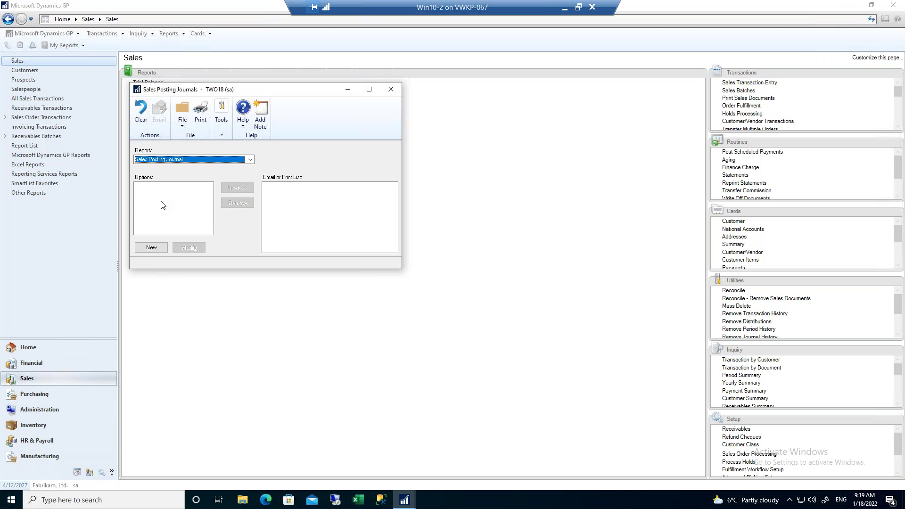
{"action": "left_click", "coordinate": [152, 250]}
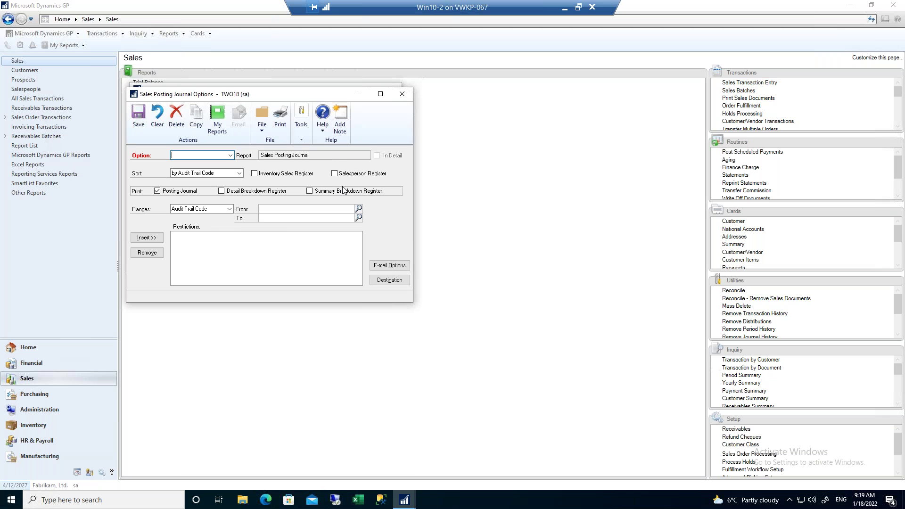
{"action": "left_click", "coordinate": [230, 209]}
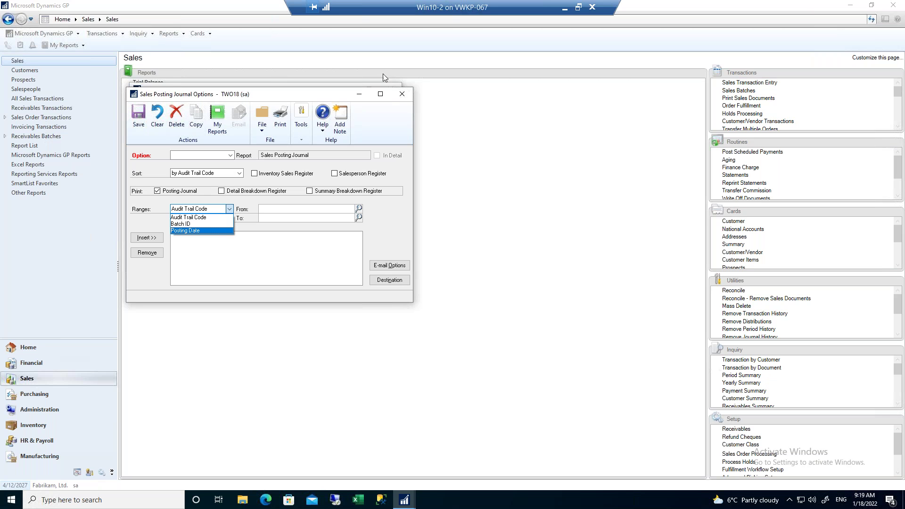
{"action": "left_click", "coordinate": [402, 98]}
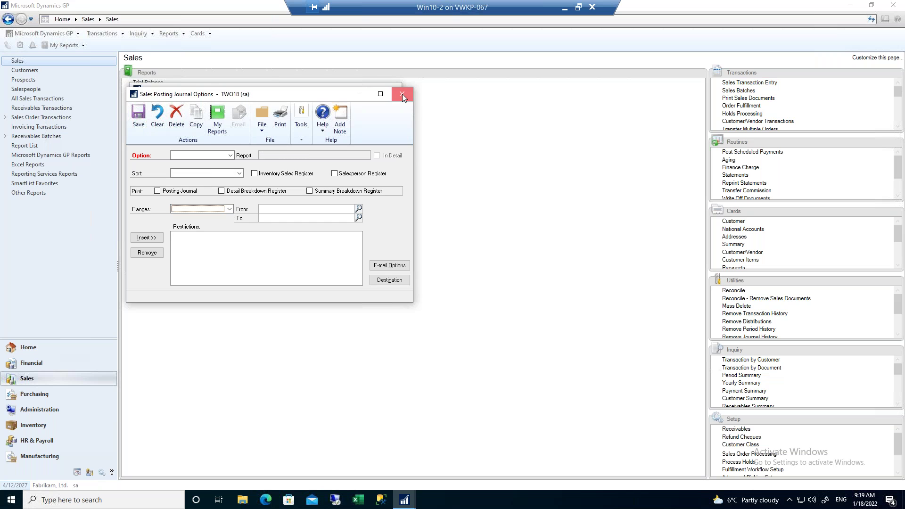
{"action": "left_click", "coordinate": [403, 95]}
{"action": "left_click", "coordinate": [391, 90]}
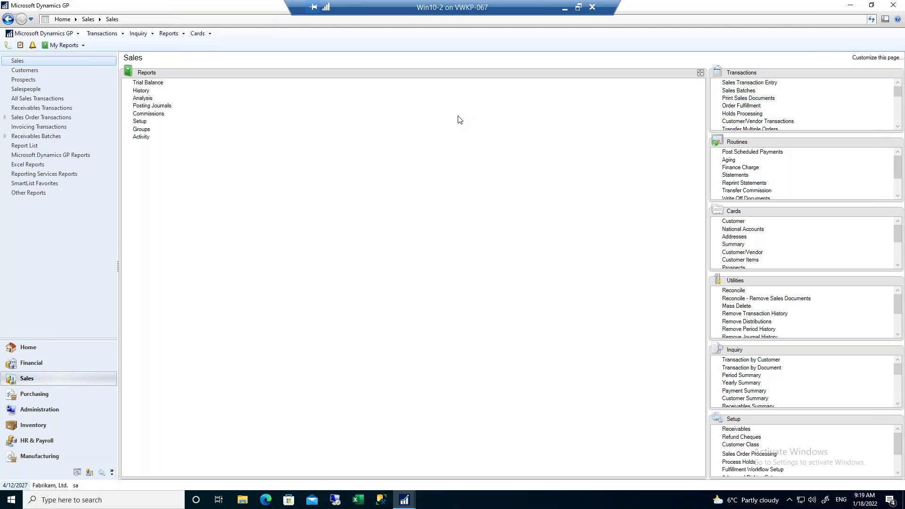
Open the TEST Historical Aged Trial Balance options, uncheck In Detail for a summary, and print it.
{"action": "left_click", "coordinate": [148, 83]}
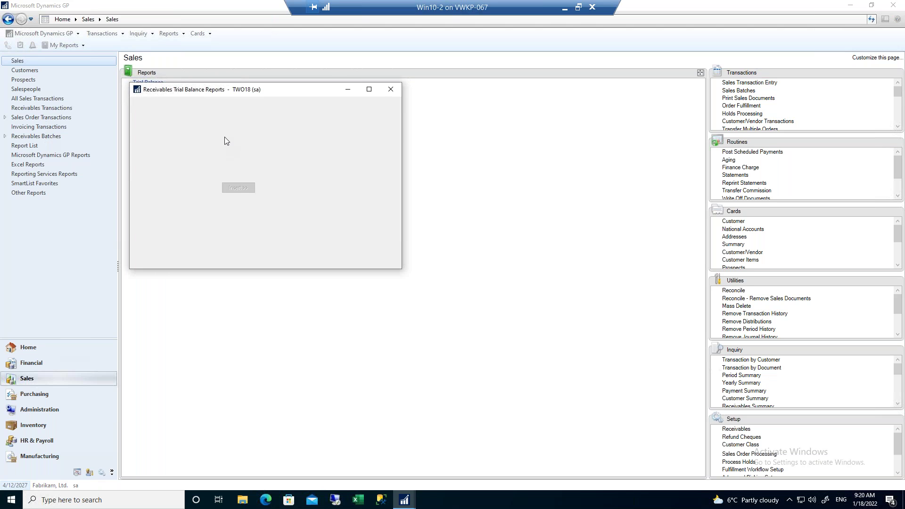
{"action": "left_click", "coordinate": [231, 161]}
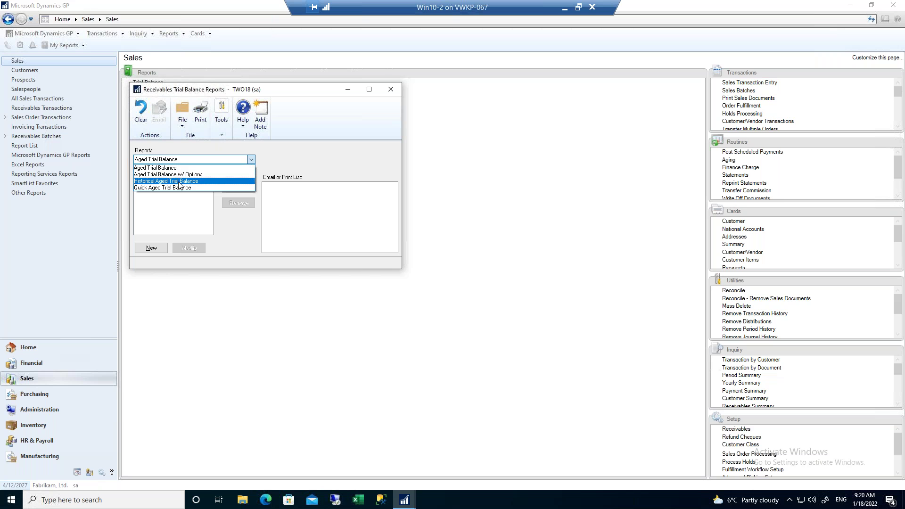
{"action": "left_click", "coordinate": [187, 187]}
{"action": "left_click", "coordinate": [144, 194]}
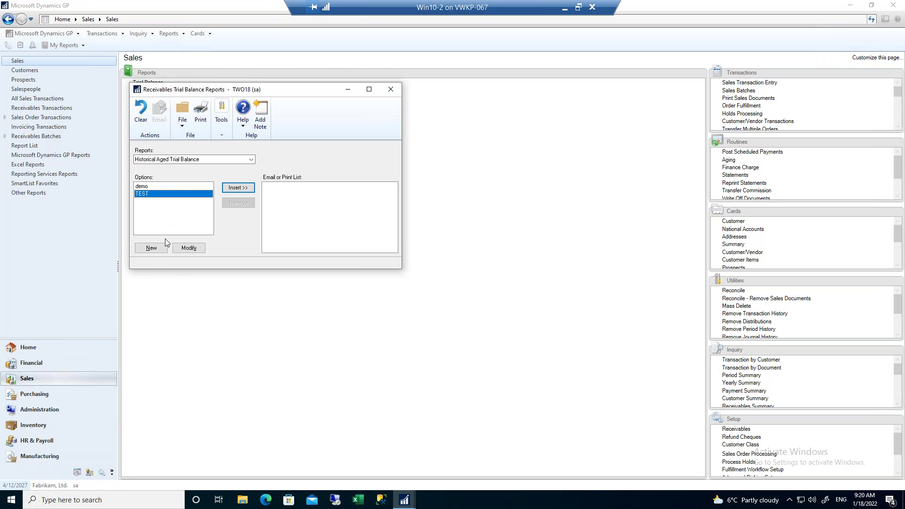
{"action": "left_click", "coordinate": [188, 248]}
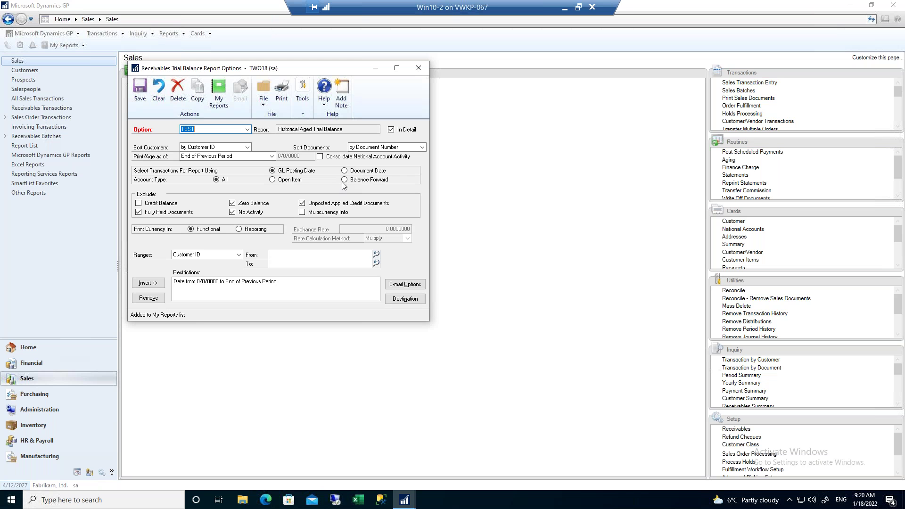
{"action": "left_click", "coordinate": [392, 130]}
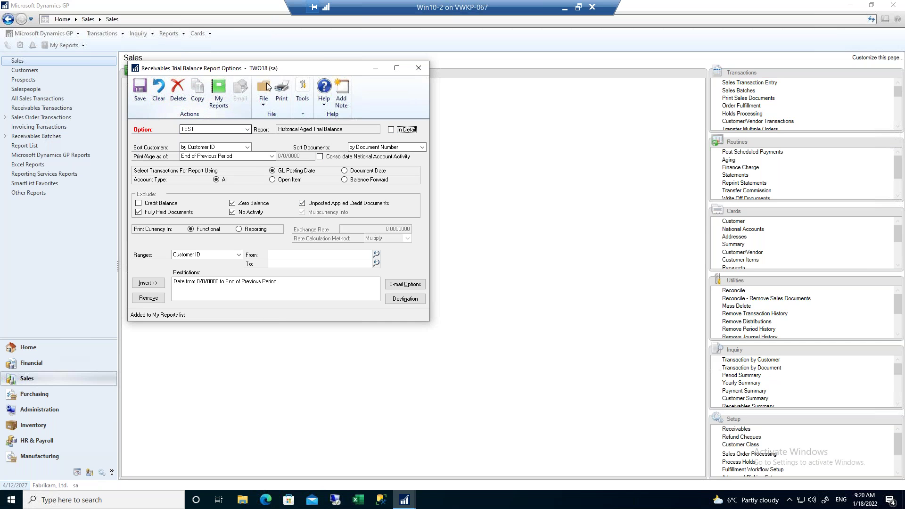
{"action": "left_click", "coordinate": [283, 92]}
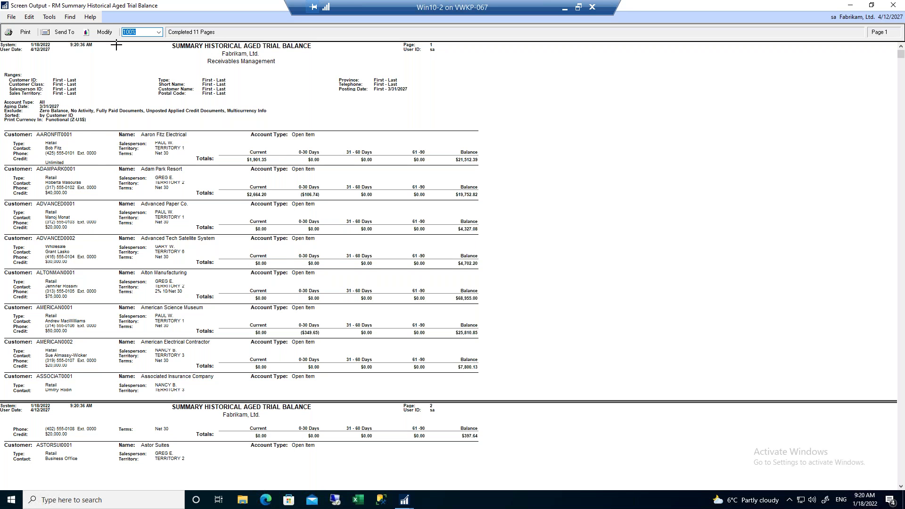
Open the printed Summary Historical Aged Trial Balance for modification in Report Writer.
{"action": "left_click", "coordinate": [103, 33]}
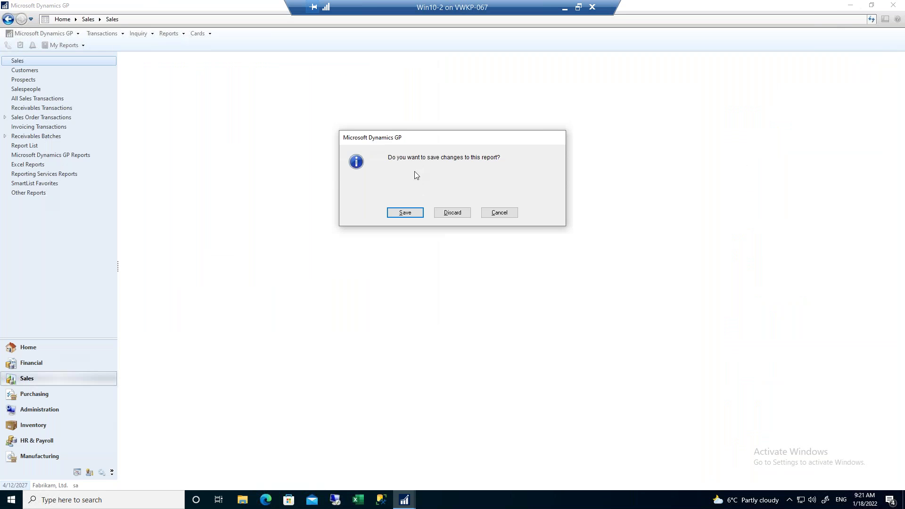
Keep the report option changes and drag Salesperson ID to the right end of the customer header.
{"action": "left_click", "coordinate": [413, 213]}
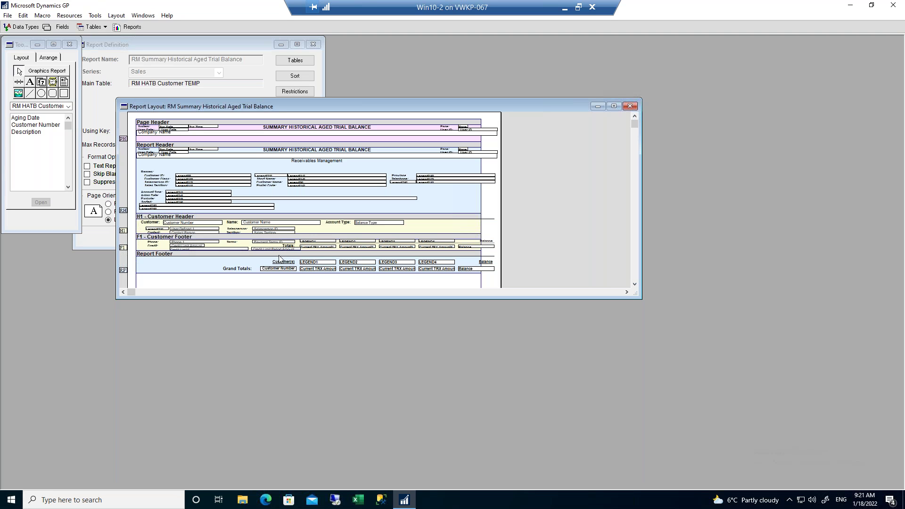
{"action": "left_click", "coordinate": [186, 242]}
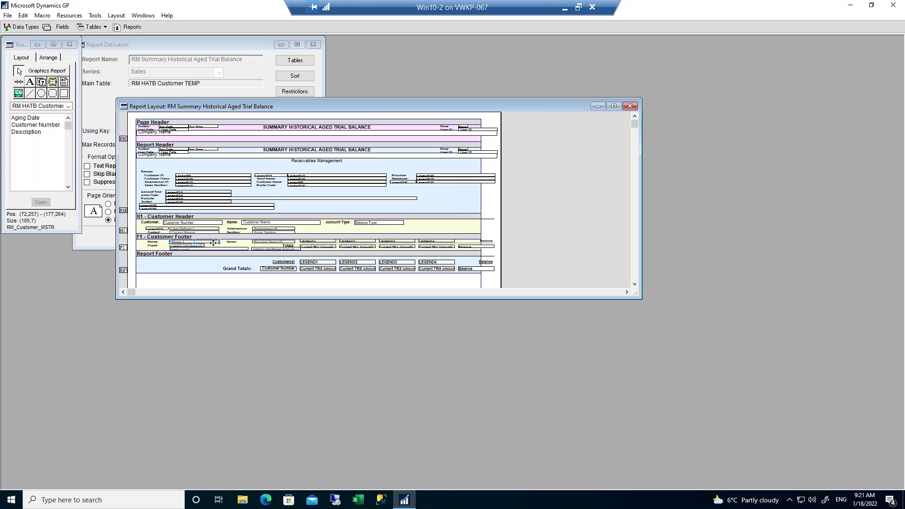
{"action": "left_click", "coordinate": [264, 228]}
{"action": "mouse_move", "coordinate": [267, 230]}
{"action": "left_mouse_down"}
{"action": "mouse_move", "coordinate": [384, 232]}
{"action": "mouse_move", "coordinate": [269, 230]}
{"action": "left_mouse_up"}
{"action": "left_click_drag", "start_coordinate": [283, 229], "coordinate": [447, 229]}
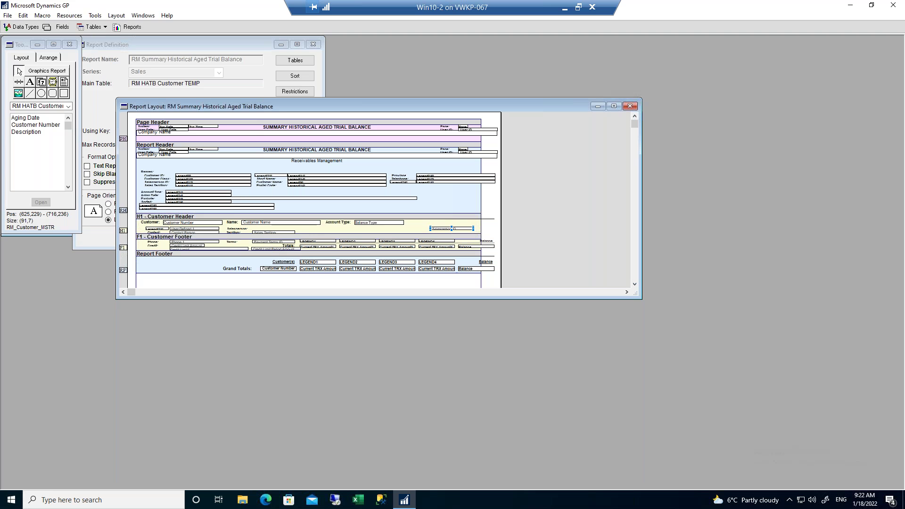
Set the Salesperson ID field's visibility to Invisible.
{"action": "double_click", "coordinate": [435, 229]}
{"action": "left_click", "coordinate": [121, 107]}
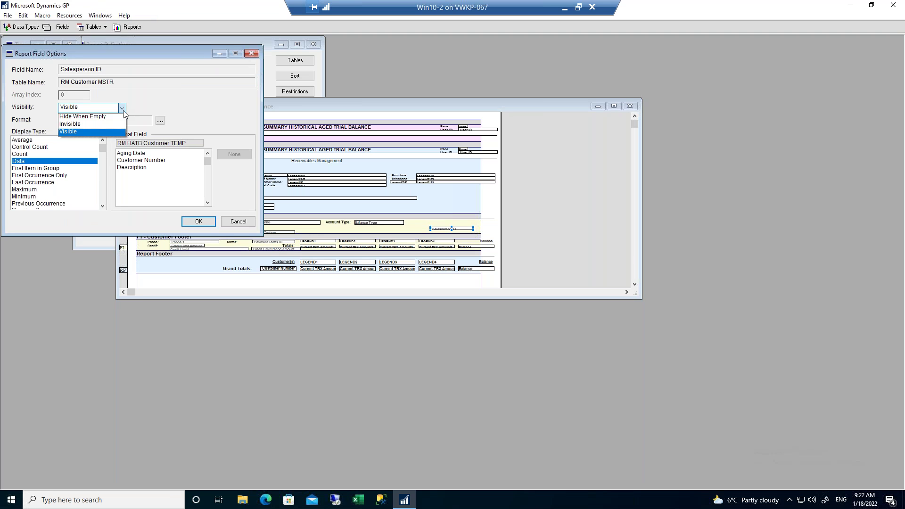
{"action": "left_click", "coordinate": [70, 124]}
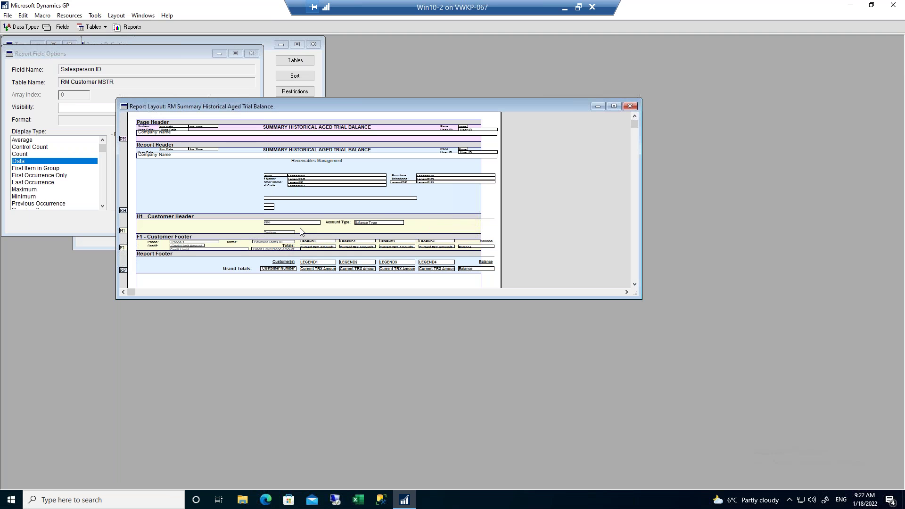
{"action": "left_click", "coordinate": [283, 231]}
Move the Salesperson label beside the field, then close the layout and keep the field changes.
{"action": "left_click_drag", "start_coordinate": [234, 228], "coordinate": [404, 227]}
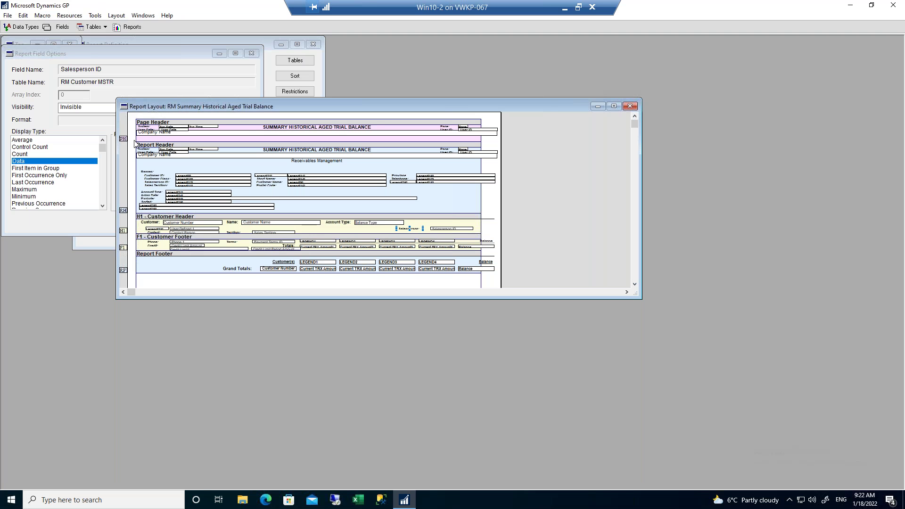
{"action": "left_click", "coordinate": [629, 106]}
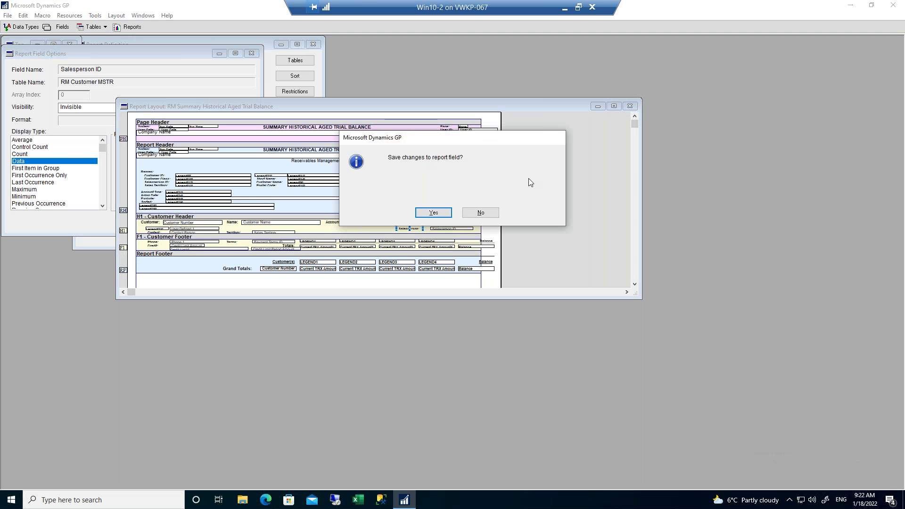
{"action": "left_click", "coordinate": [430, 213]}
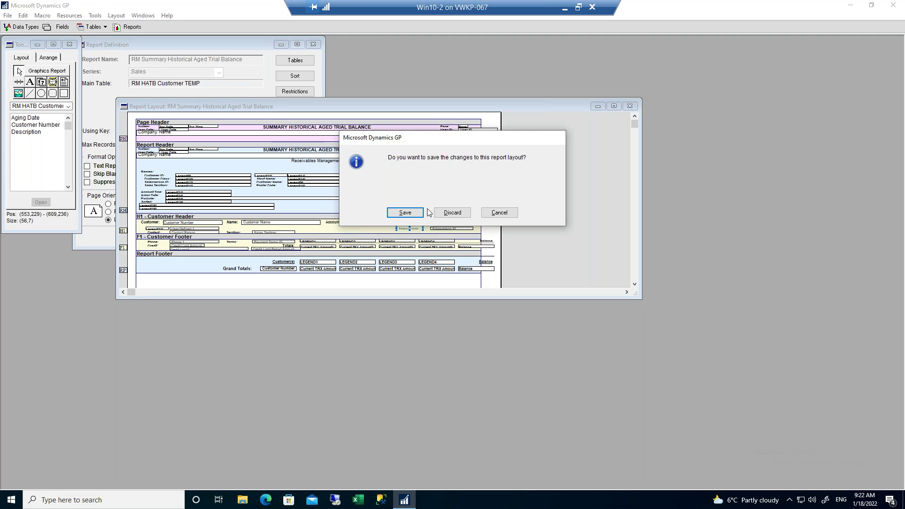
Save the layout and report changes and return from Report Writer to Microsoft Dynamics GP.
{"action": "left_click", "coordinate": [407, 217]}
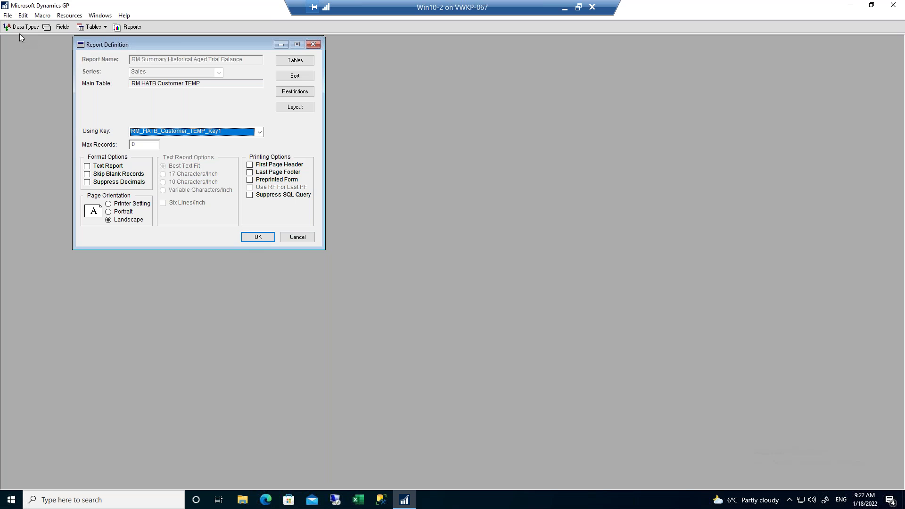
{"action": "left_click", "coordinate": [7, 18]}
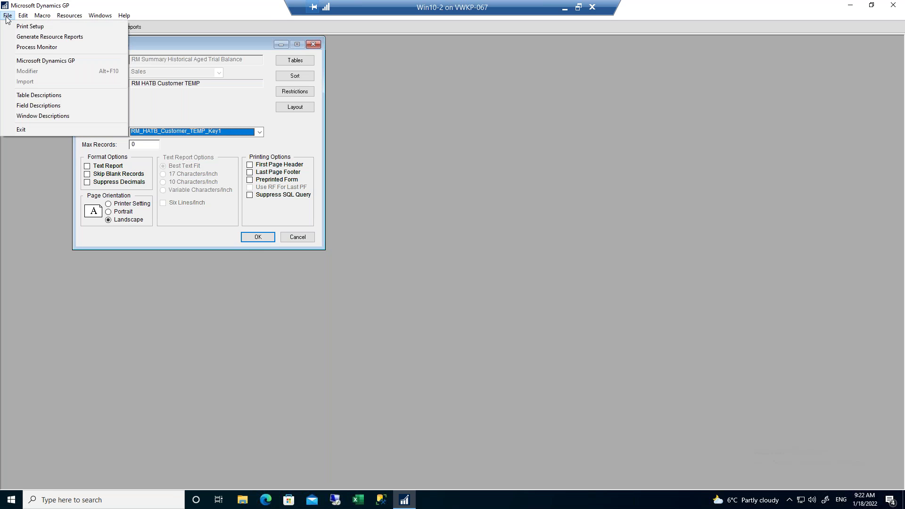
{"action": "left_click", "coordinate": [46, 61]}
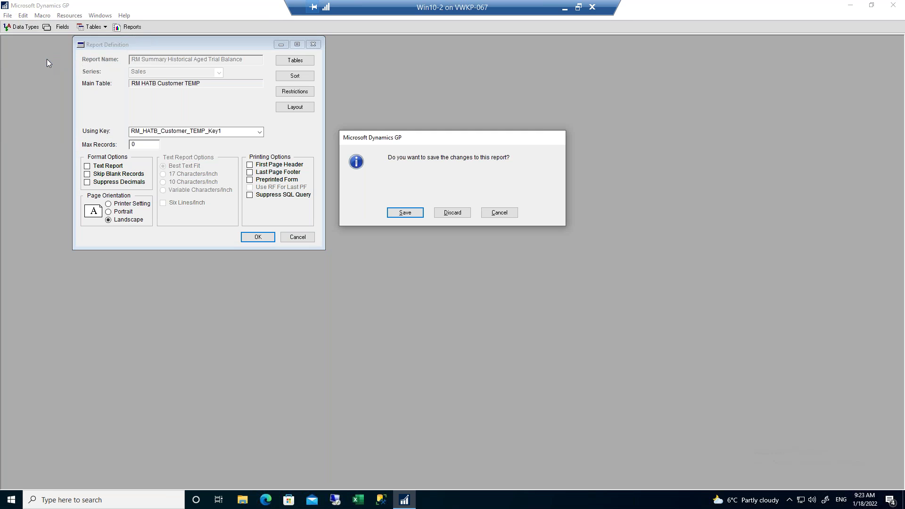
{"action": "left_click", "coordinate": [407, 213]}
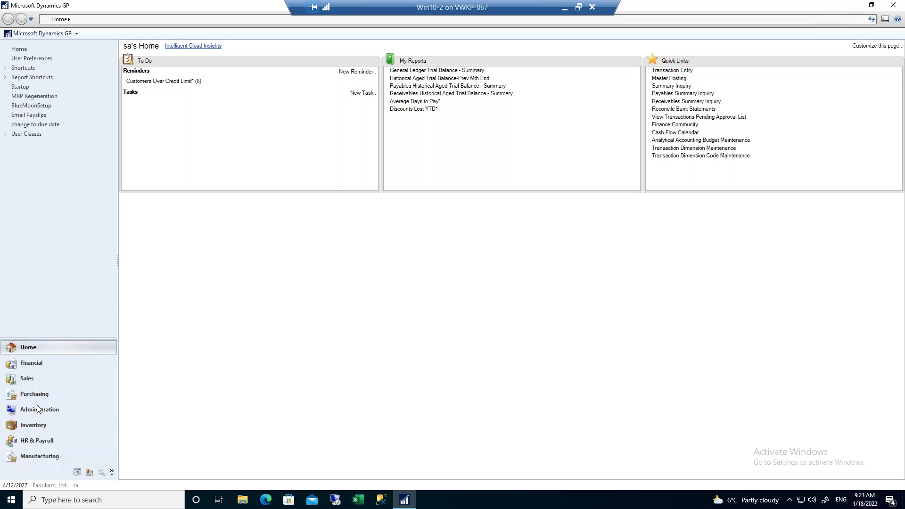
Open Alternate/Modified Forms and Reports with the system password and load the Default User security ID.
{"action": "left_click", "coordinate": [39, 410]}
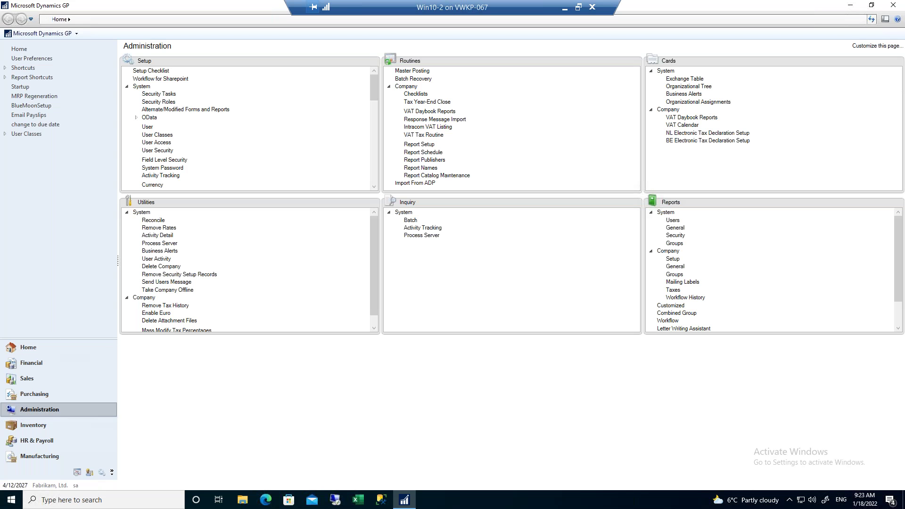
{"action": "left_click", "coordinate": [176, 109]}
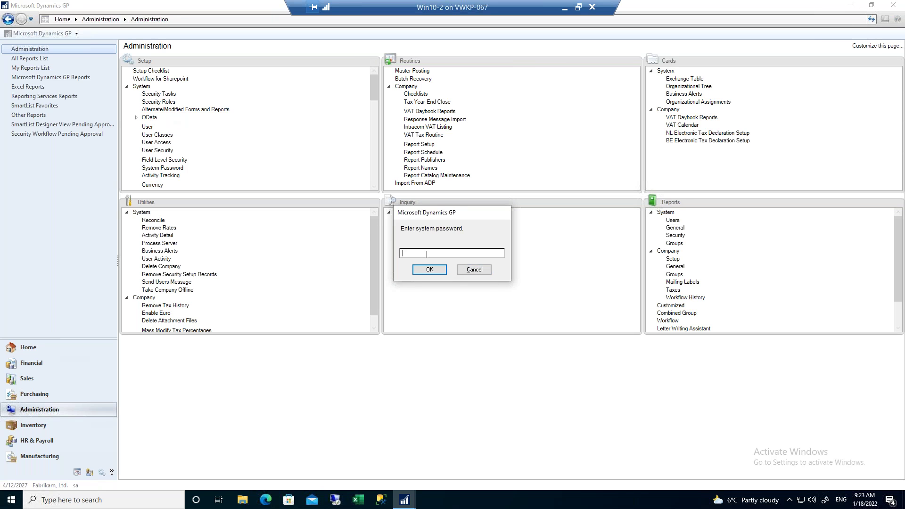
{"action": "left_click", "coordinate": [427, 271]}
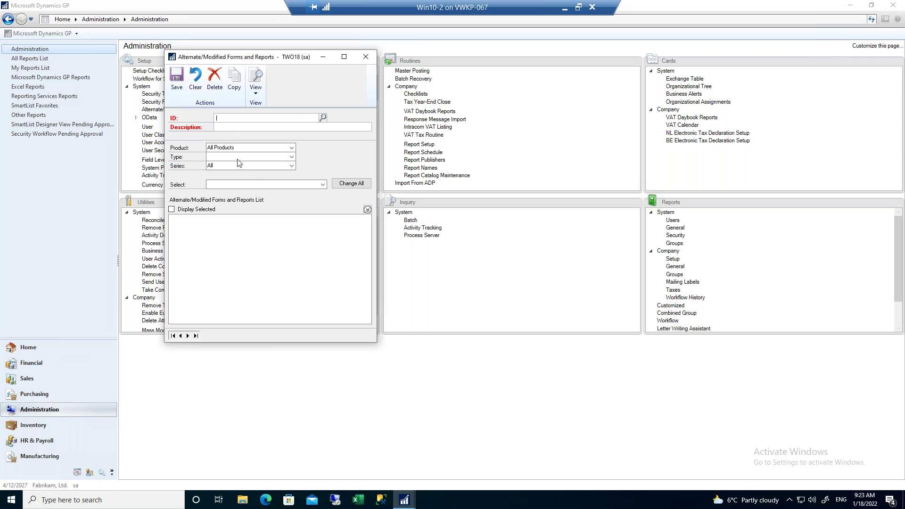
{"action": "left_click", "coordinate": [323, 118]}
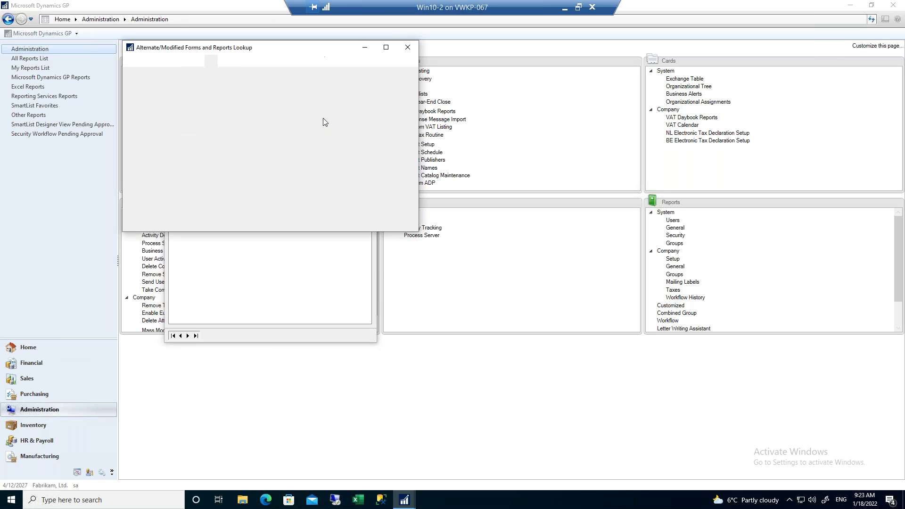
{"action": "left_click", "coordinate": [155, 143]}
{"action": "double_click", "coordinate": [156, 144]}
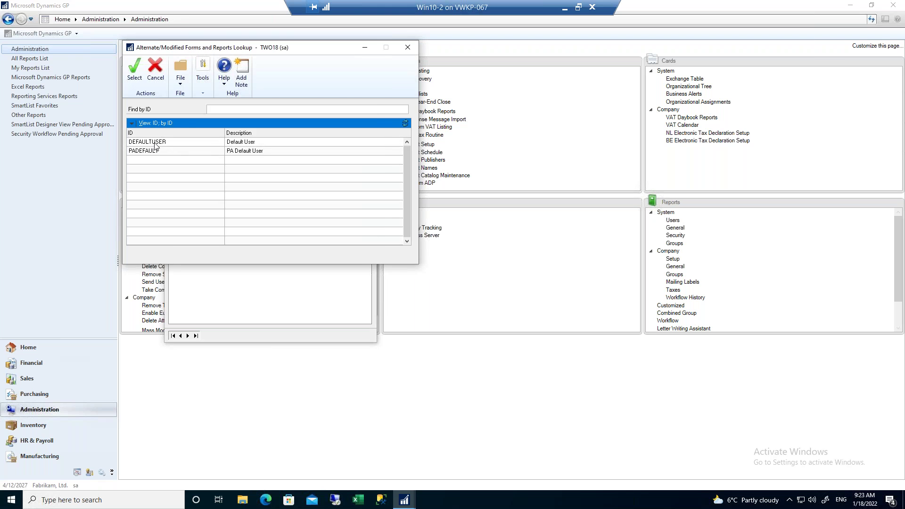
Filter the list to Microsoft Dynamics GP reports across all series.
{"action": "left_click", "coordinate": [221, 149]}
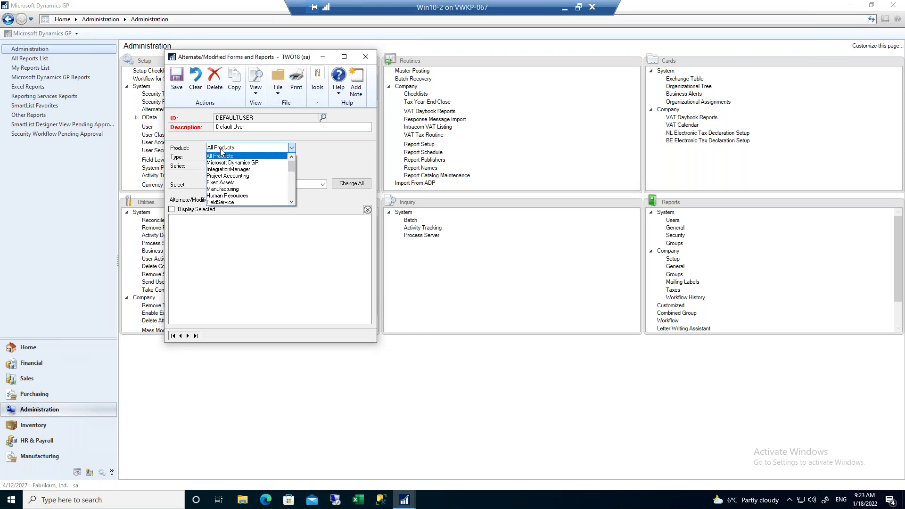
{"action": "left_click", "coordinate": [220, 162]}
{"action": "left_click", "coordinate": [220, 158]}
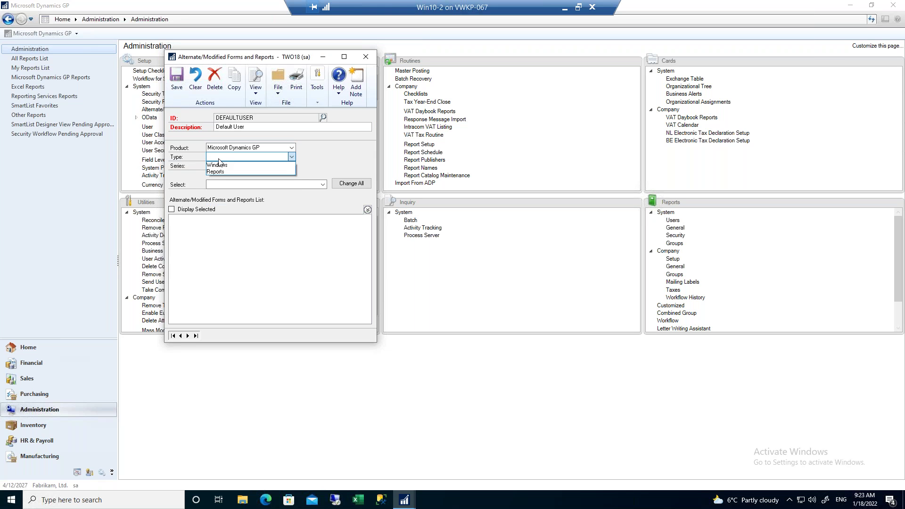
{"action": "left_click", "coordinate": [222, 172]}
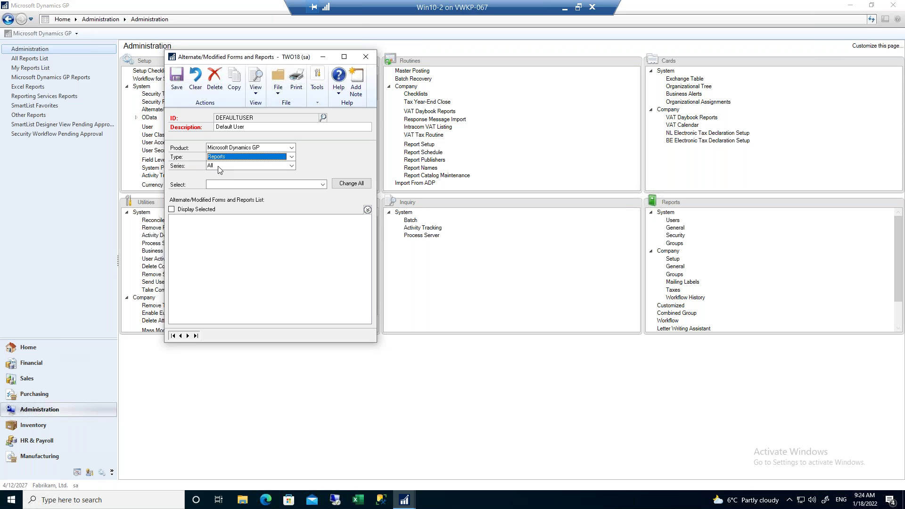
{"action": "left_click", "coordinate": [218, 166]}
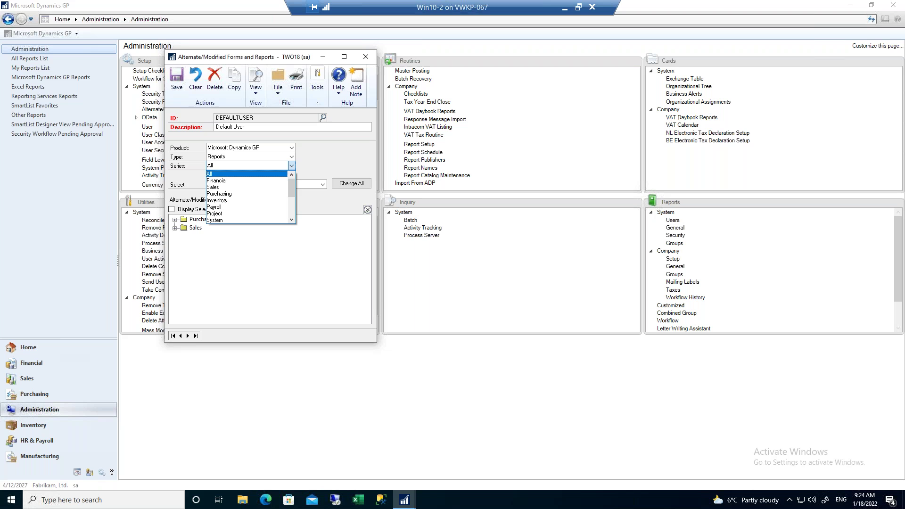
{"action": "left_click", "coordinate": [210, 173]}
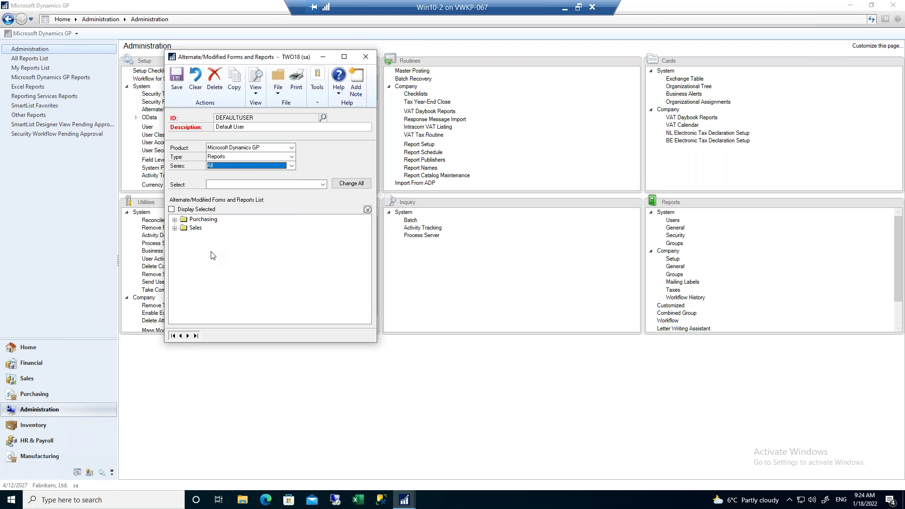
Assign the modified RM Summary Historical Aged Trial Balance under Sales, save, and close the window.
{"action": "left_click", "coordinate": [175, 227]}
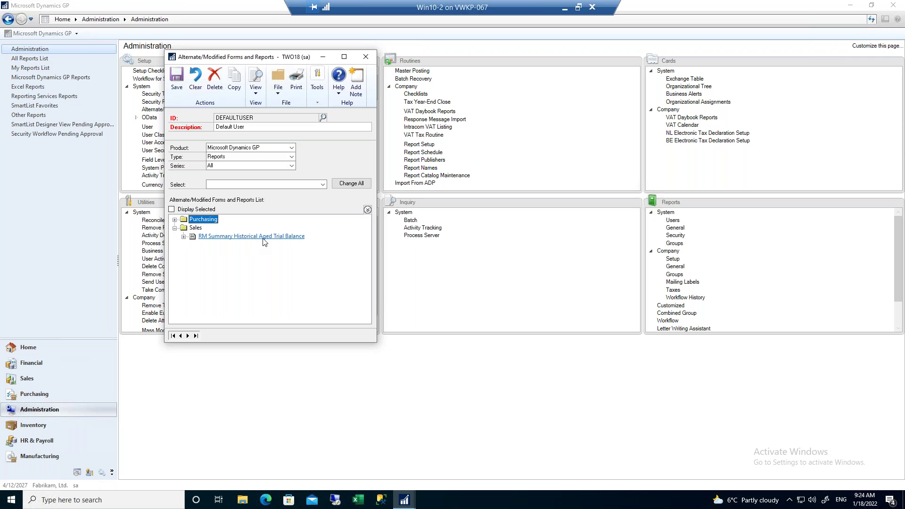
{"action": "left_click", "coordinate": [184, 237]}
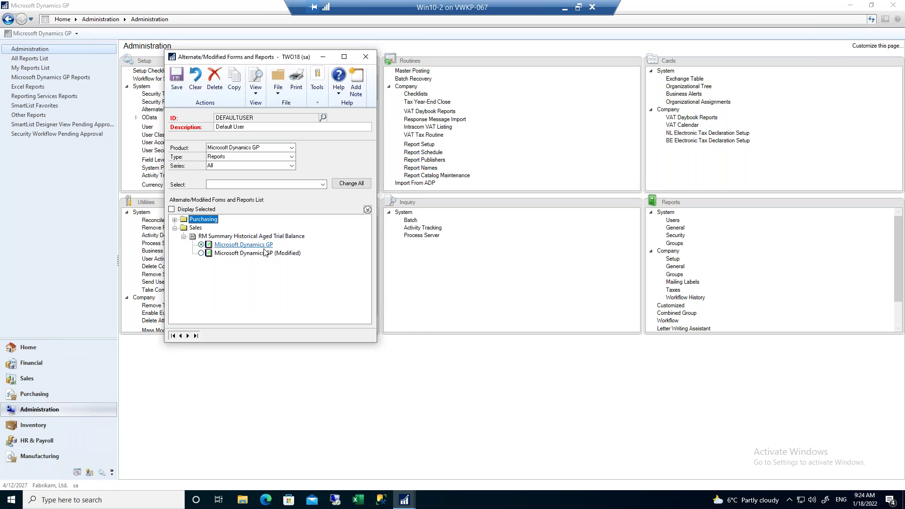
{"action": "left_click", "coordinate": [201, 254]}
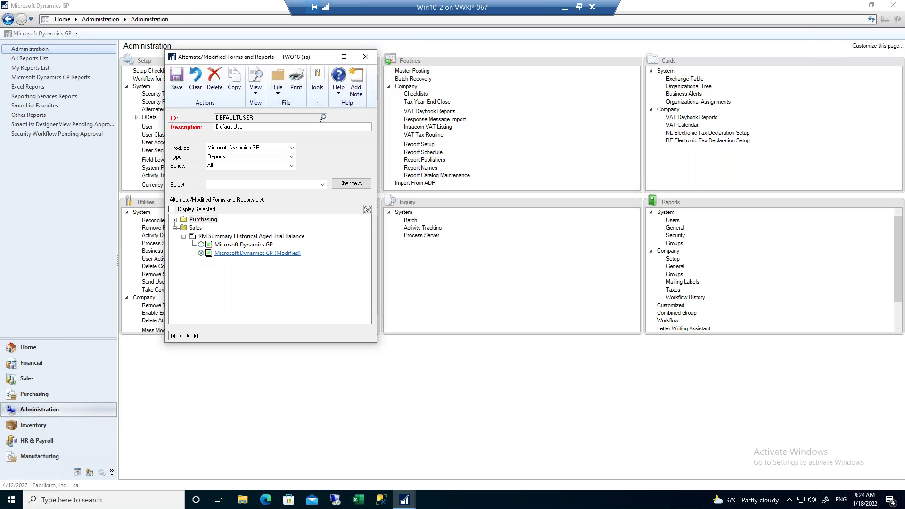
{"action": "left_click", "coordinate": [177, 80]}
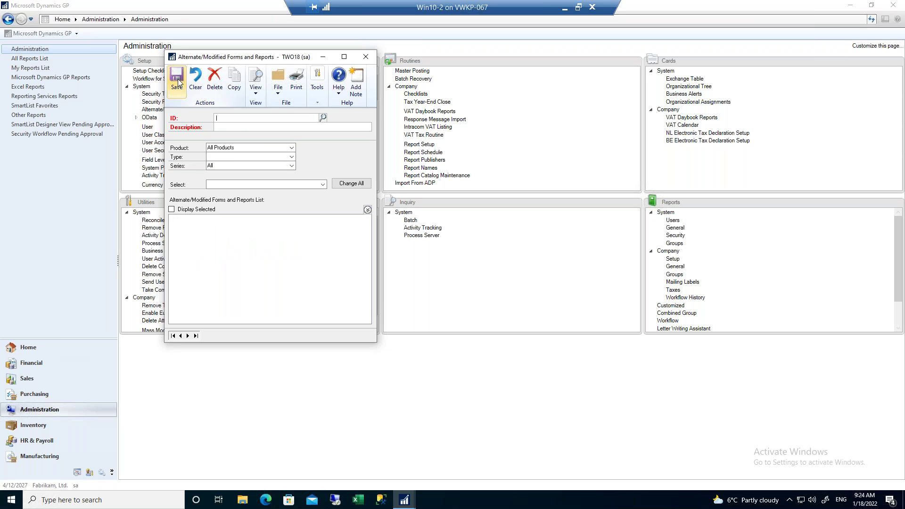
{"action": "left_click", "coordinate": [367, 57]}
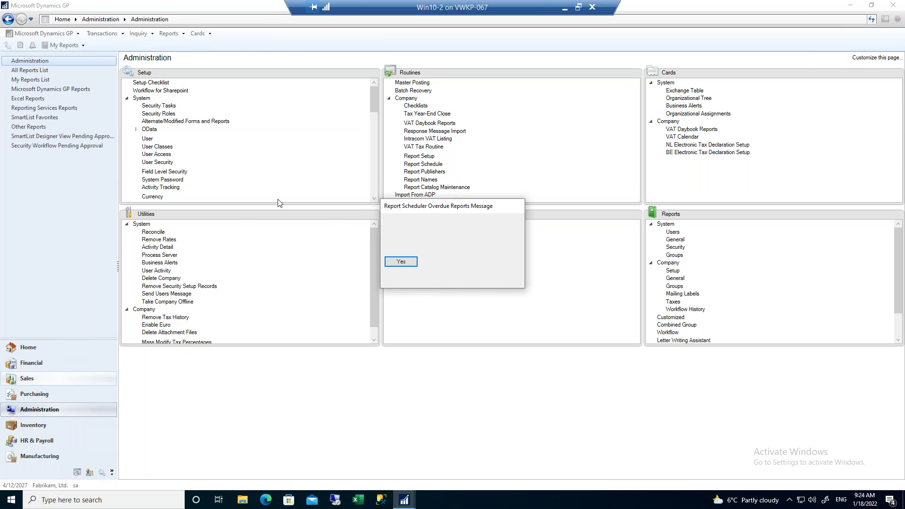
Dismiss the overdue reports message and open the Sales receivables trial balance reports.
{"action": "left_click", "coordinate": [442, 263]}
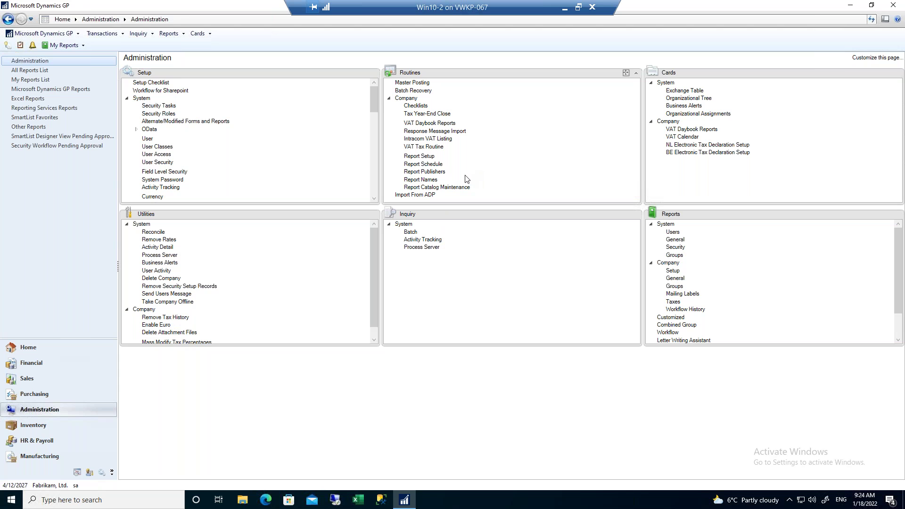
{"action": "left_click", "coordinate": [19, 383]}
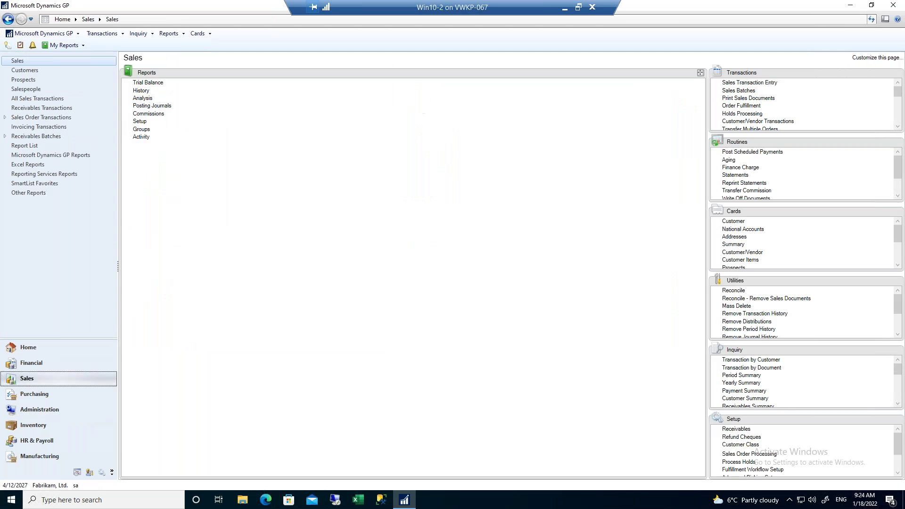
{"action": "left_click", "coordinate": [148, 83]}
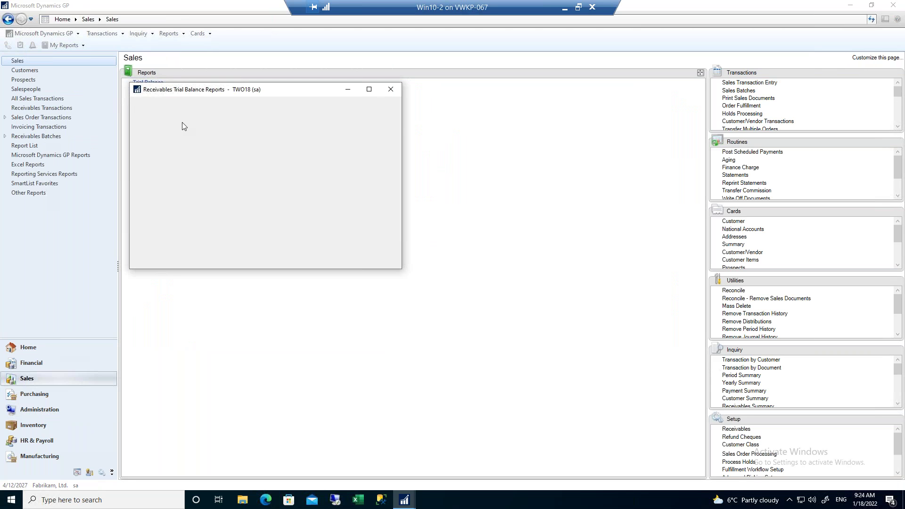
Print the Historical Aged Trial Balance TEST option to the screen.
{"action": "left_click", "coordinate": [166, 160]}
{"action": "left_click", "coordinate": [166, 182]}
{"action": "left_click", "coordinate": [147, 194]}
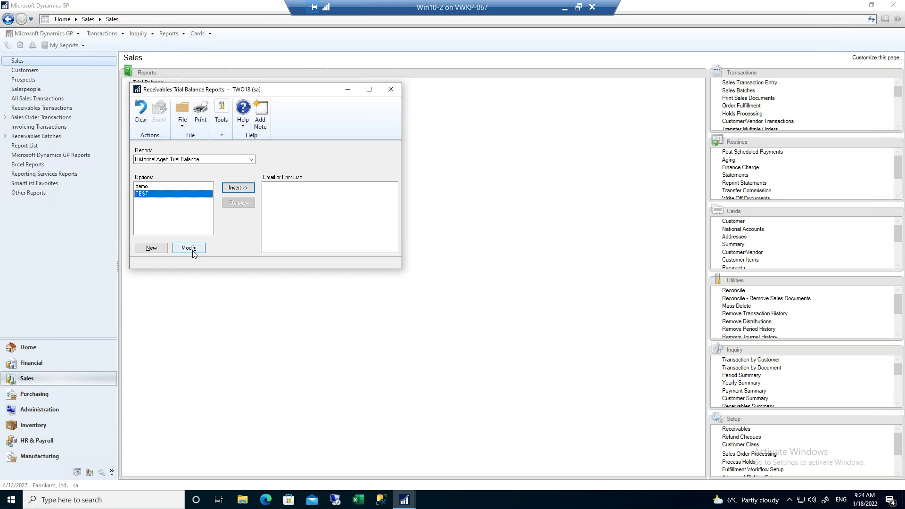
{"action": "left_click", "coordinate": [193, 249]}
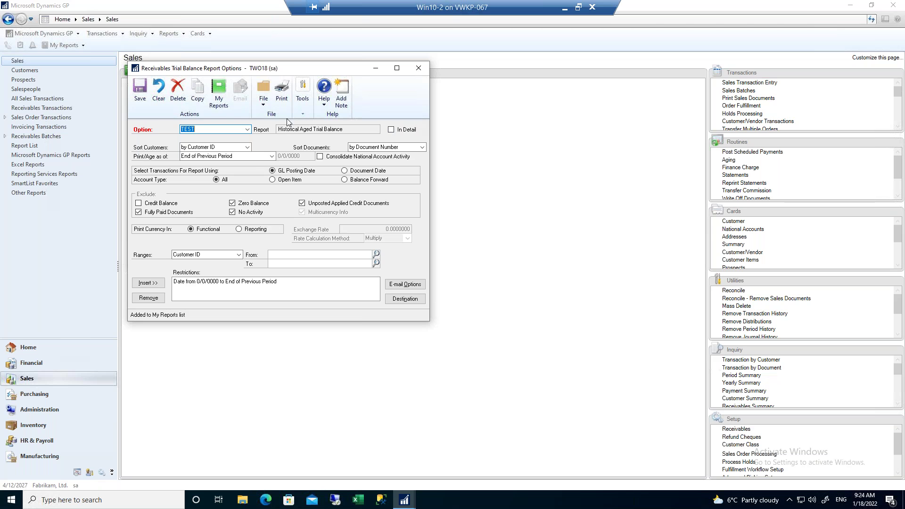
{"action": "left_click", "coordinate": [284, 93]}
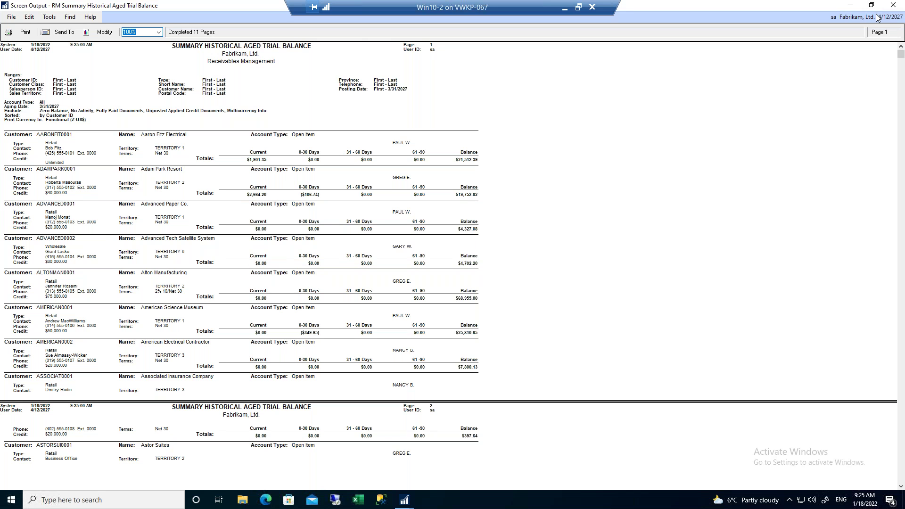
Close the screen output, Report Options and Trial Balance Reports windows, then go to Administration.
{"action": "left_click", "coordinate": [893, 5]}
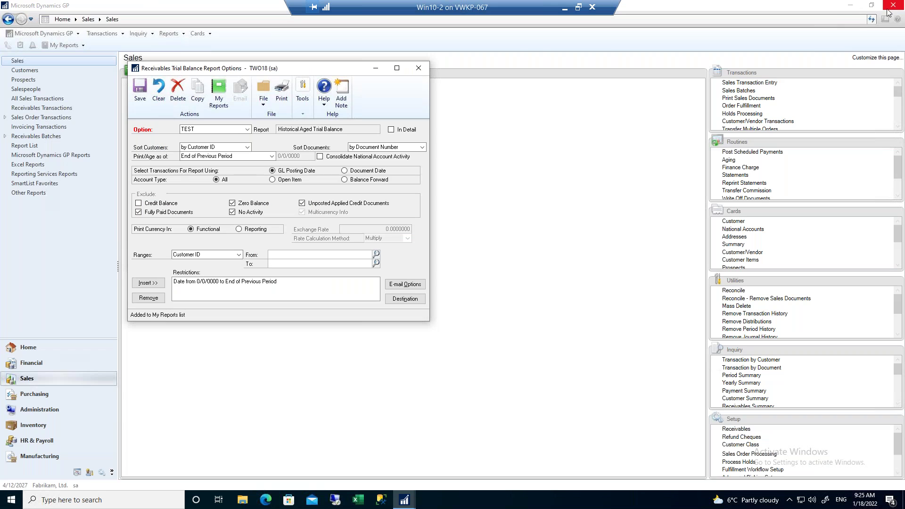
{"action": "left_click", "coordinate": [419, 68]}
{"action": "left_click", "coordinate": [392, 90]}
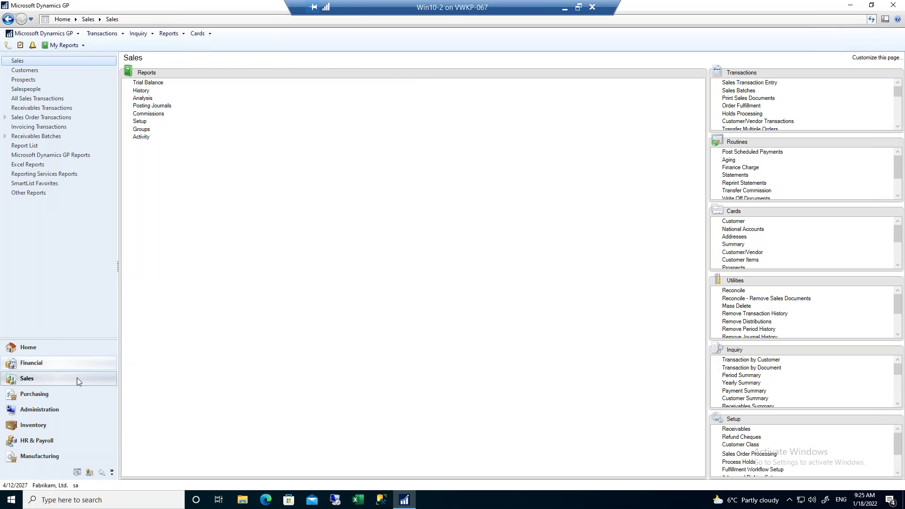
{"action": "left_click", "coordinate": [50, 411]}
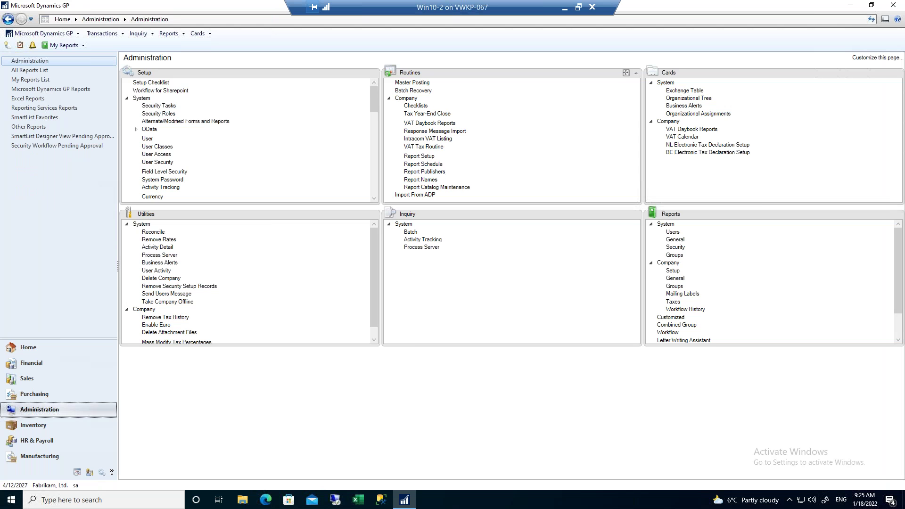
Open the Report Schedule and scroll down to the Sales series reports.
{"action": "left_click", "coordinate": [423, 164]}
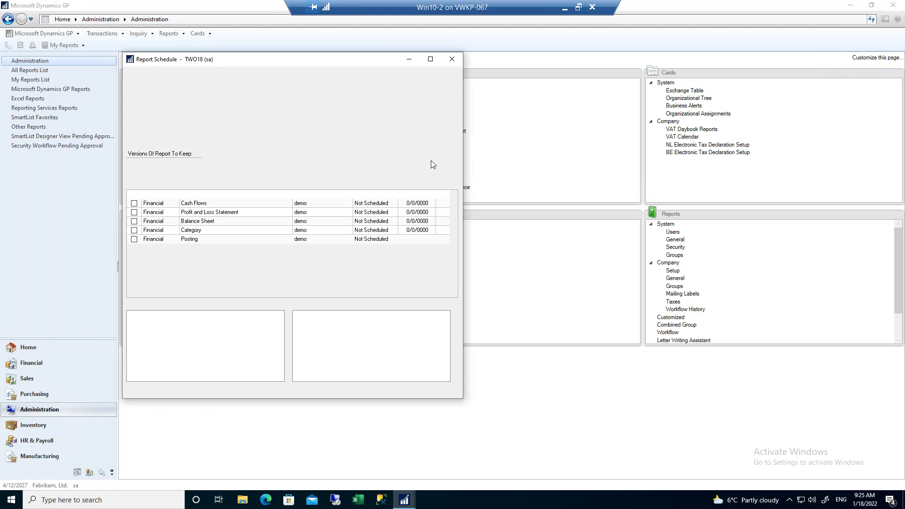
{"action": "scroll", "coordinate": [212, 259], "scroll_direction": "down", "scroll_amount": 7}
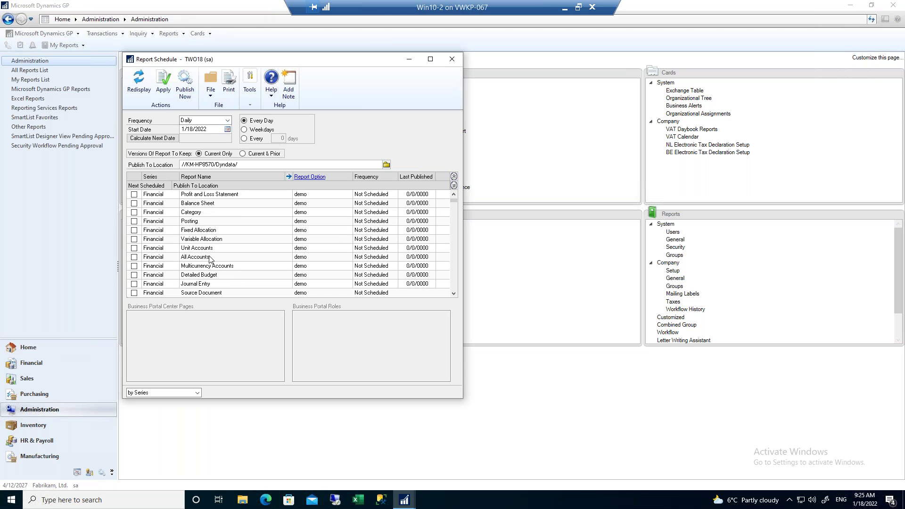
{"action": "scroll", "coordinate": [211, 254], "scroll_direction": "down", "scroll_amount": 8}
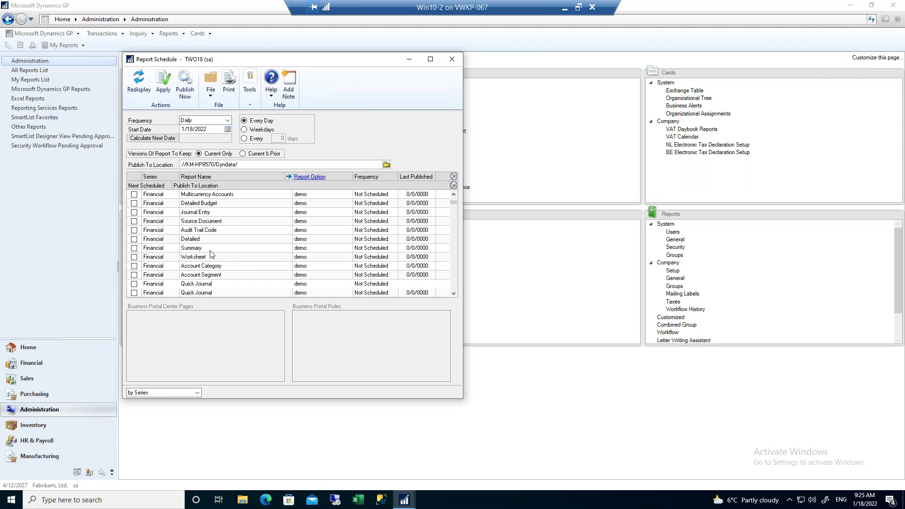
{"action": "scroll", "coordinate": [212, 255], "scroll_direction": "down", "scroll_amount": 8}
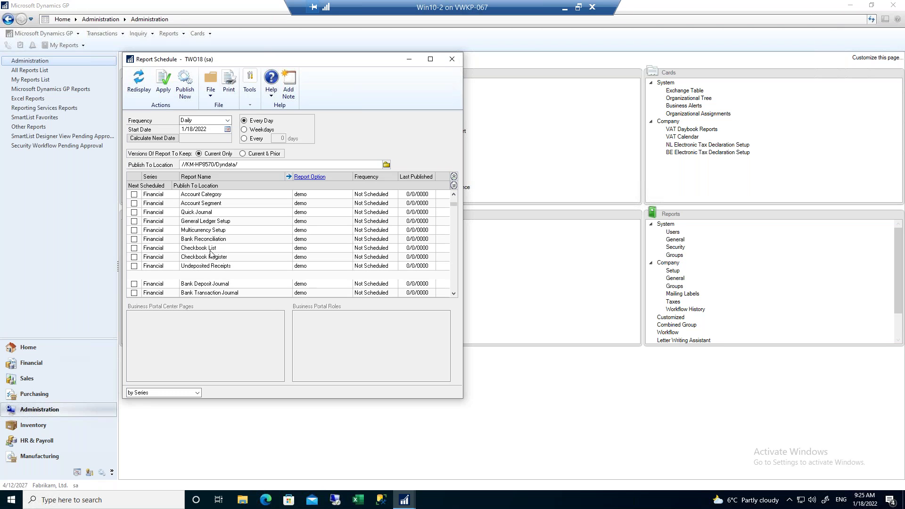
{"action": "scroll", "coordinate": [215, 254], "scroll_direction": "down", "scroll_amount": 6}
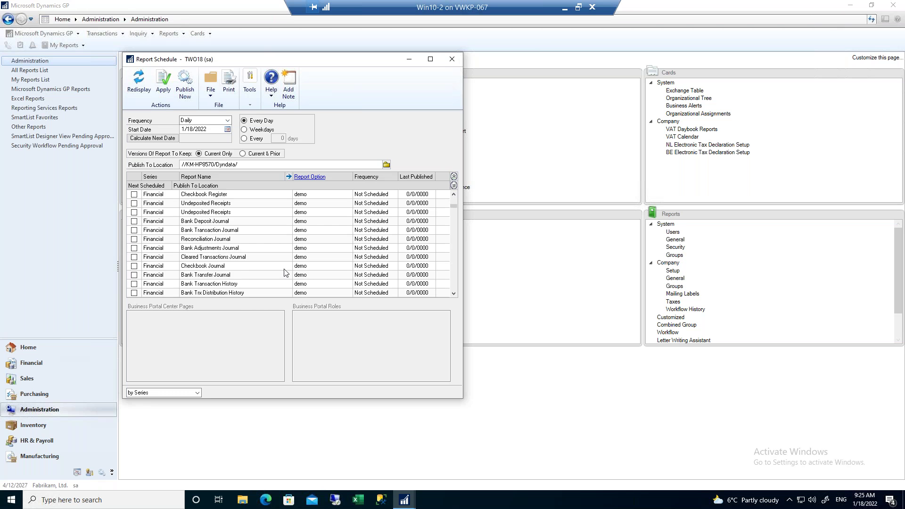
{"action": "scroll", "coordinate": [454, 280], "scroll_direction": "down", "scroll_amount": 10}
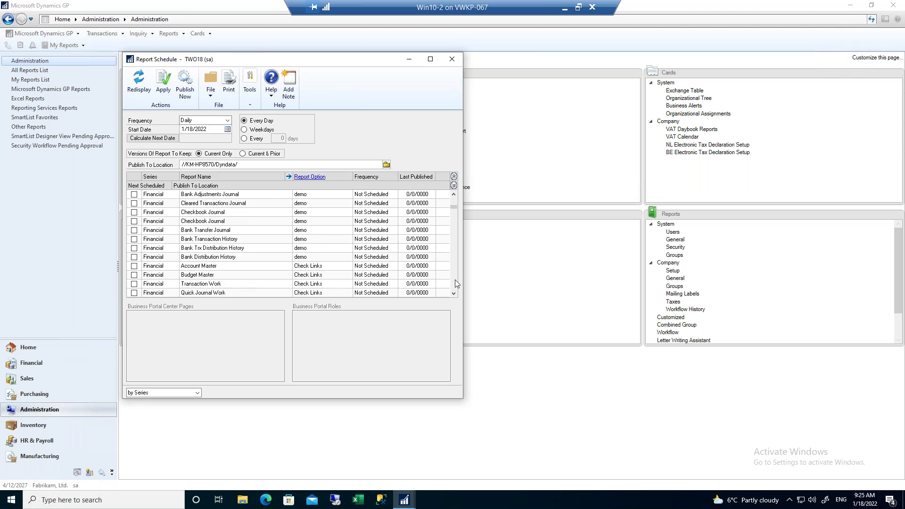
{"action": "scroll", "coordinate": [455, 280], "scroll_direction": "down", "scroll_amount": 10}
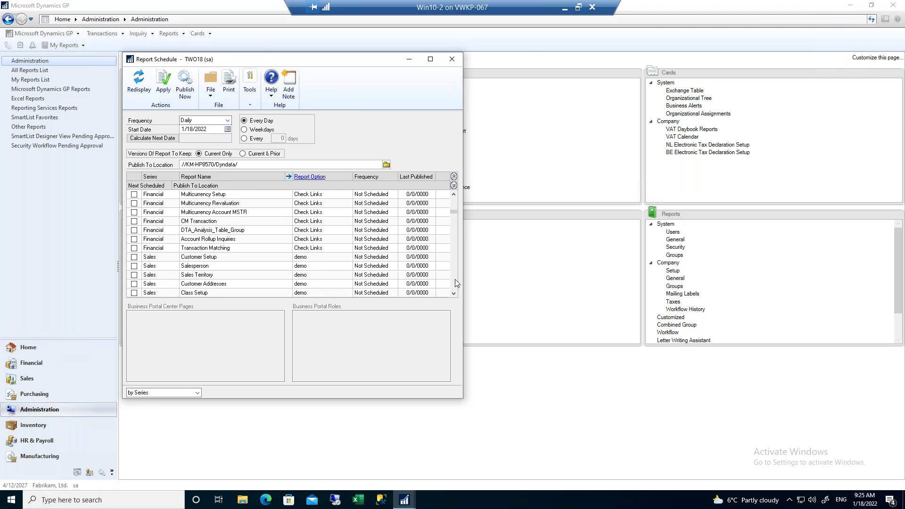
{"action": "scroll", "coordinate": [386, 212], "scroll_direction": "down", "scroll_amount": 4}
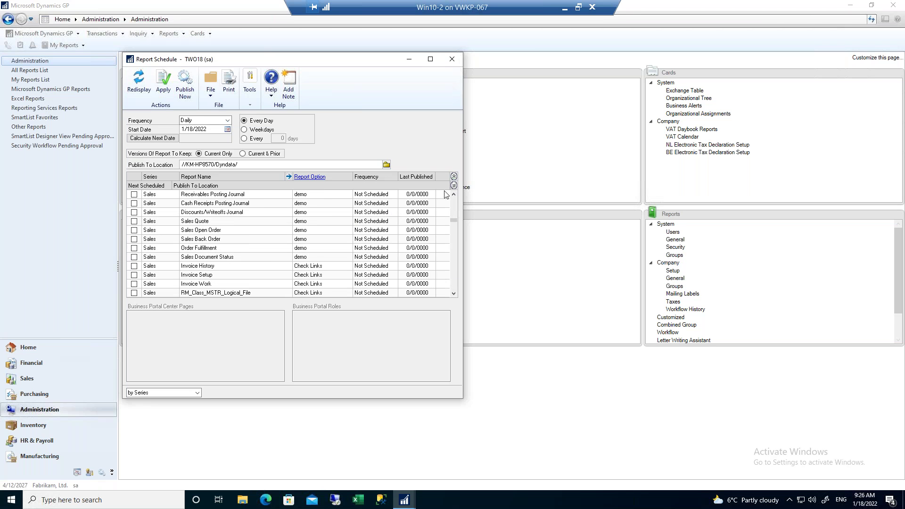
Check and then uncheck the Historical Aged Trial Balance TEST row, leaving it unscheduled.
{"action": "left_click", "coordinate": [454, 203]}
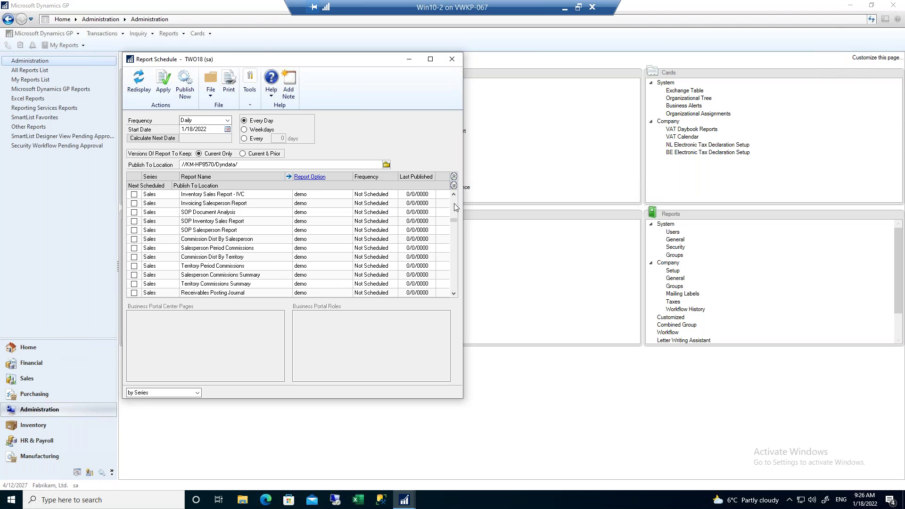
{"action": "left_click", "coordinate": [454, 203]}
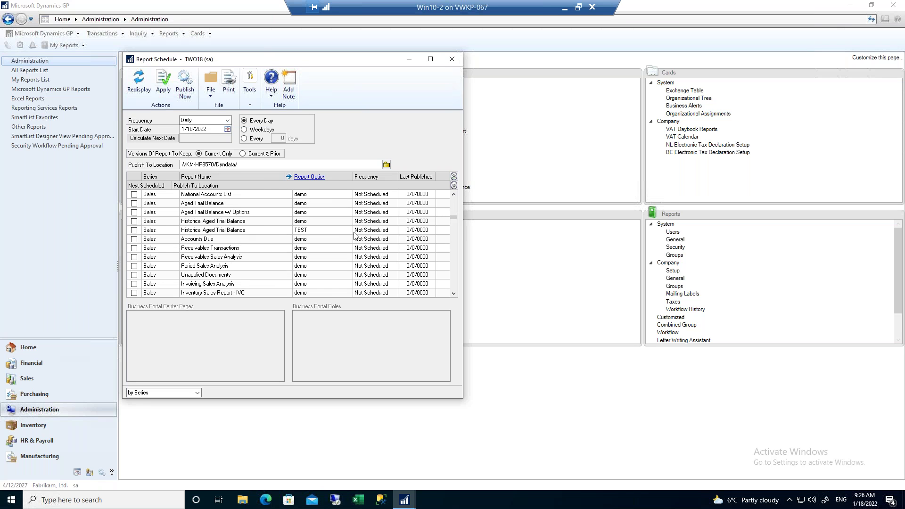
{"action": "left_click", "coordinate": [134, 231]}
{"action": "left_click", "coordinate": [134, 230]}
Leave the schedule frequency at Daily and close the Report Schedule window.
{"action": "left_click", "coordinate": [227, 122]}
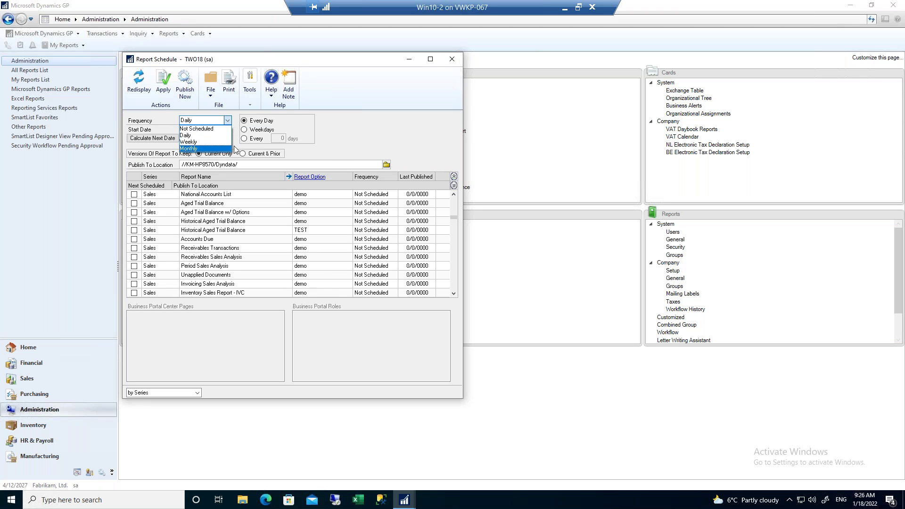
{"action": "left_click", "coordinate": [304, 131]}
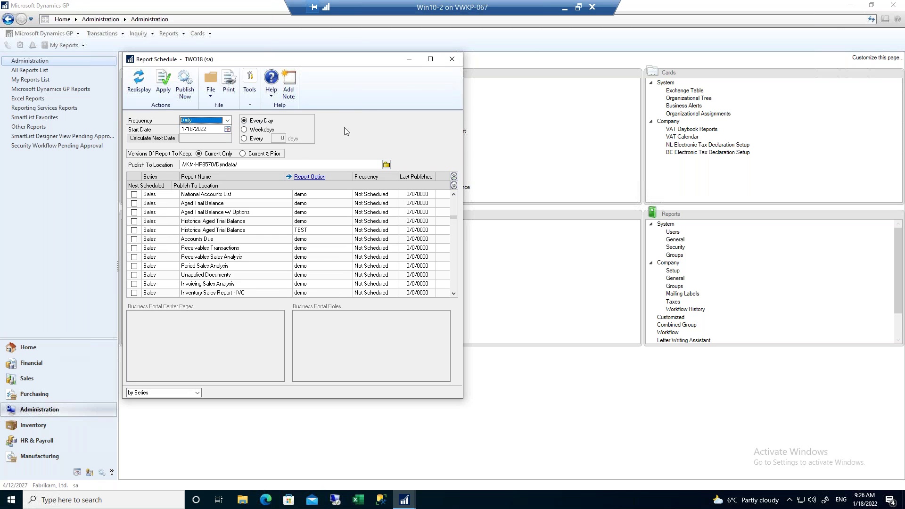
{"action": "left_click", "coordinate": [454, 61]}
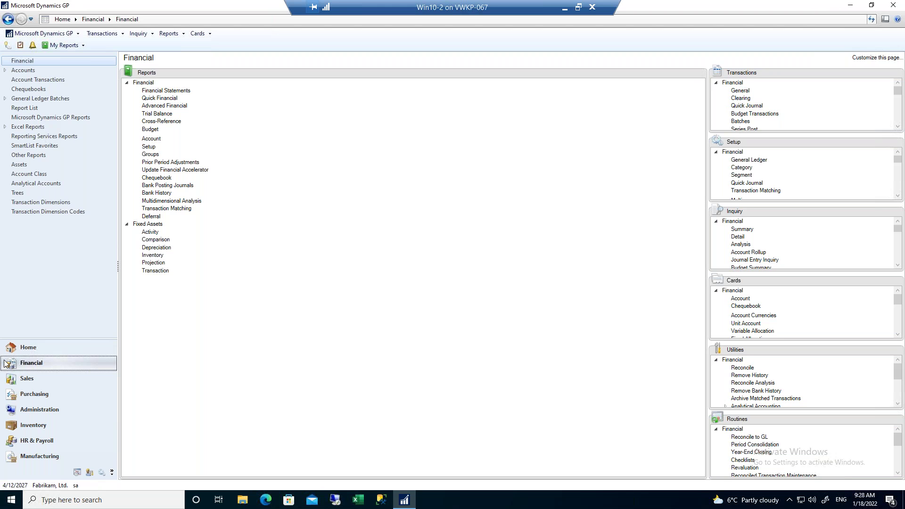
Go to the Sales area and open Receivables Management Setup to view the aging periods.
{"action": "left_click", "coordinate": [26, 381]}
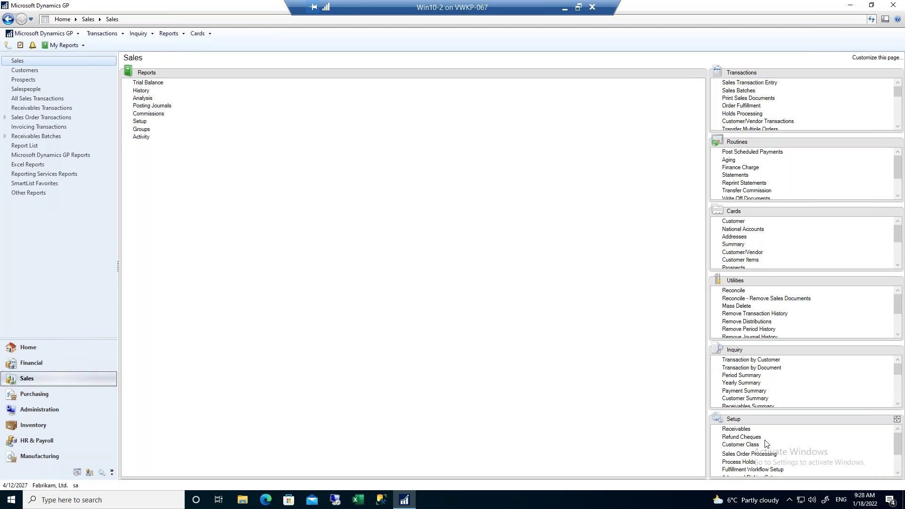
{"action": "left_click", "coordinate": [737, 429]}
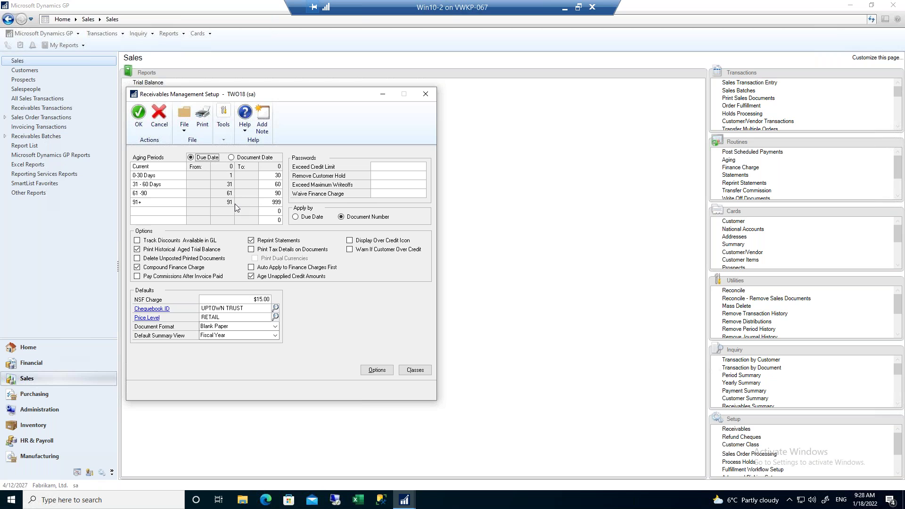
Select the 91+ aging period, then switch away to show the Agenda slide full screen.
{"action": "left_click", "coordinate": [145, 202]}
{"action": "key", "text": "alt+Tab"}
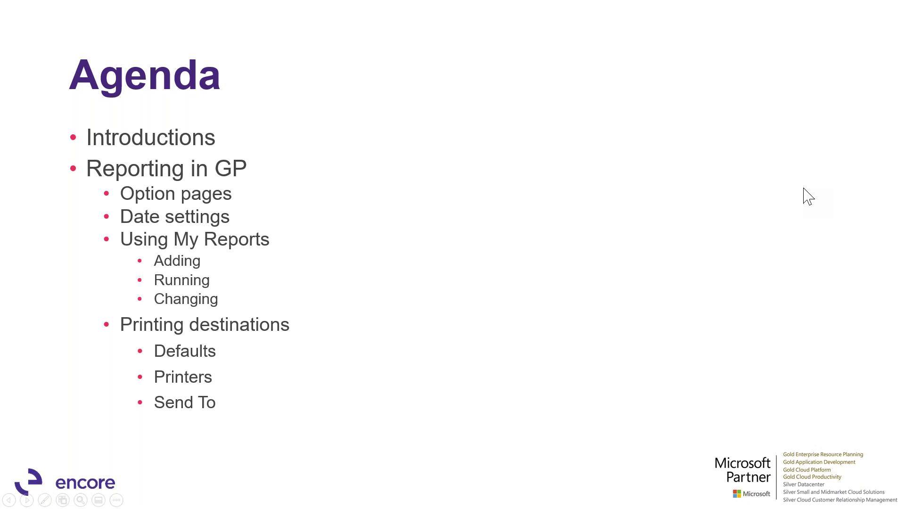